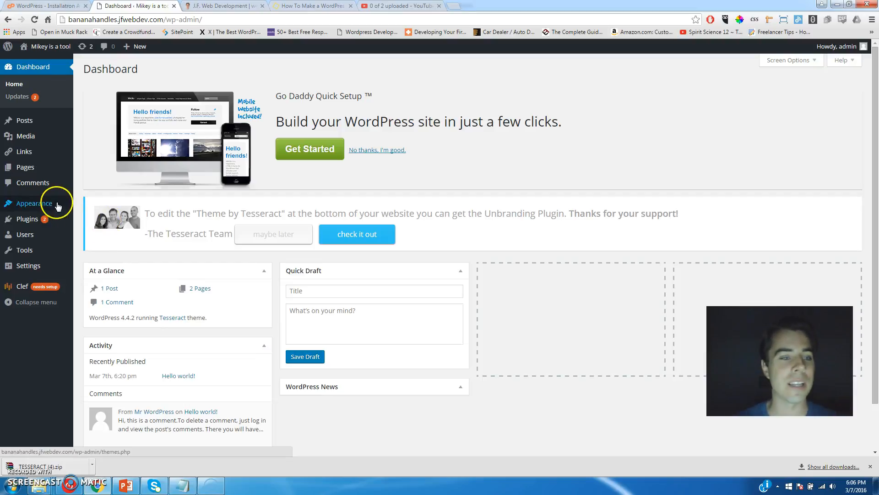
Go from the Dashboard sidebar to Plugins > Installed Plugins.
mouse_move(47, 206)
mouse_move(26, 222)
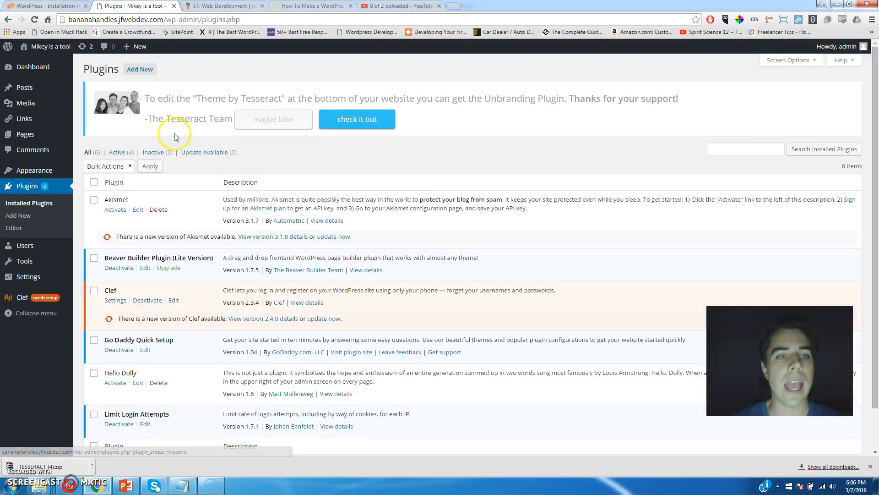
Search the plugin directory for 'woocommerce' and install the WooCommerce plugin.
left_click(140, 72)
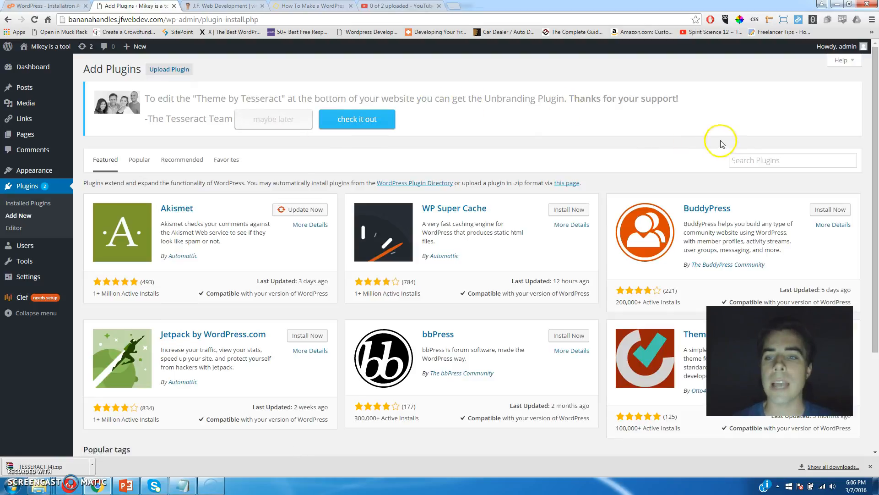
left_click(738, 157)
type("woocommerce")
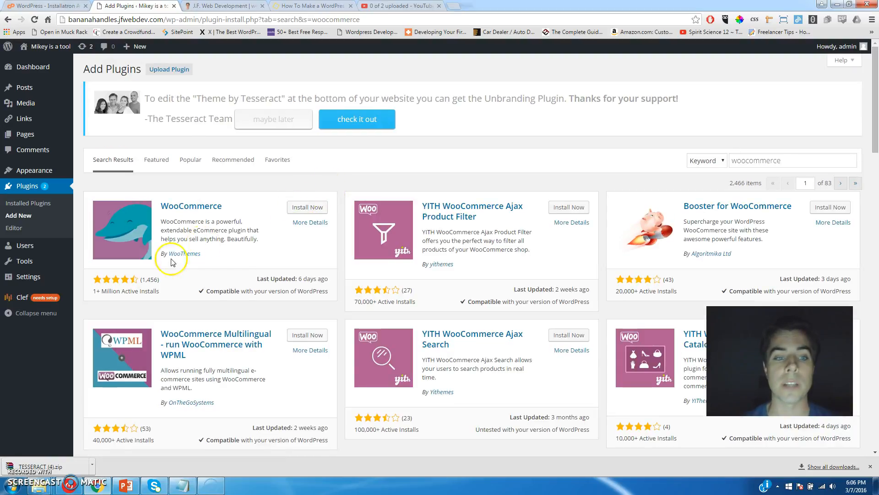
left_click(312, 209)
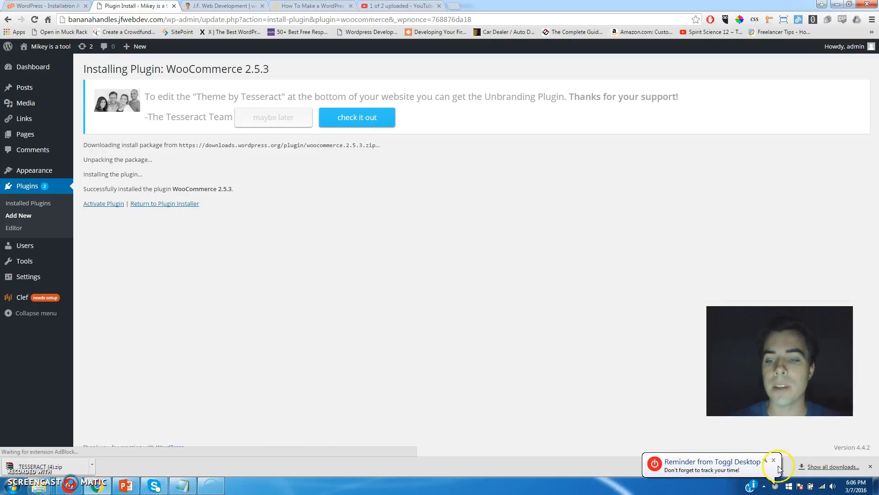
Activate WooCommerce 2.5.3 and launch its setup wizard with Let's Go!
left_click(773, 460)
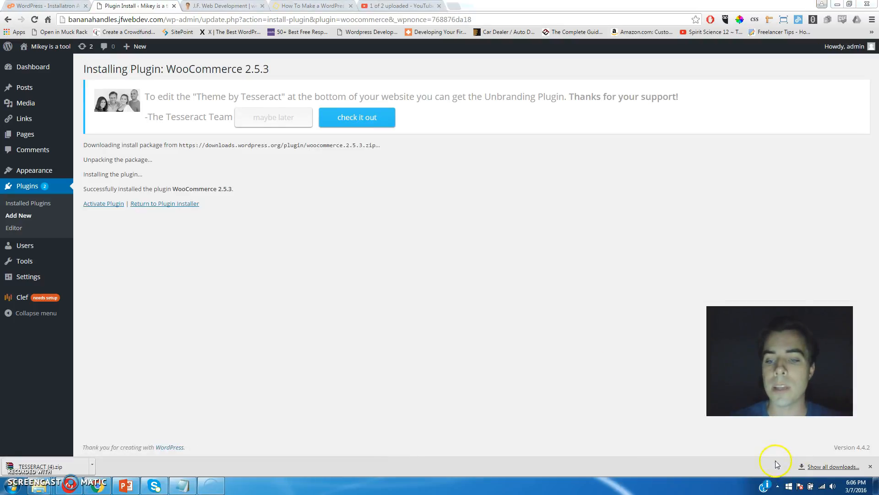
left_click(104, 204)
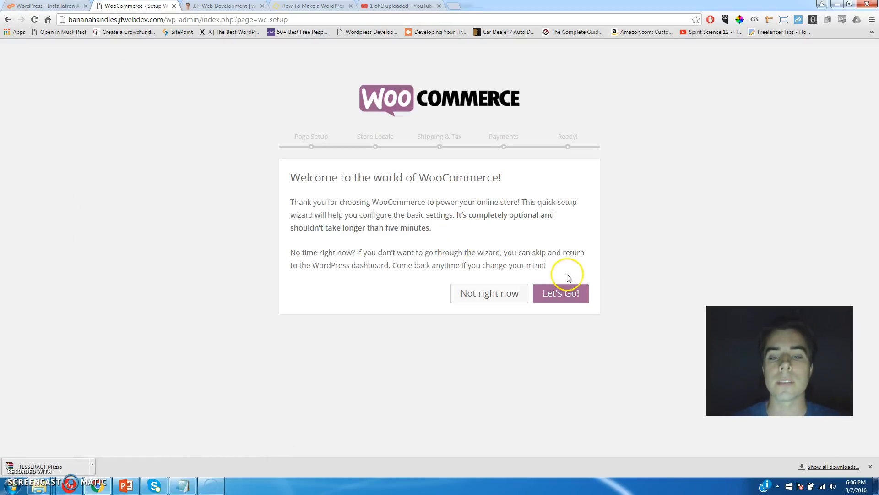
left_click(567, 297)
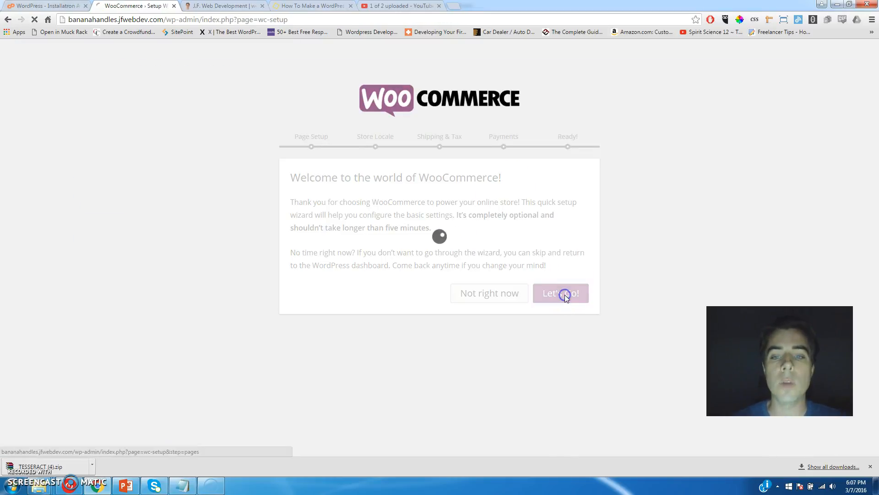
Accept the Shop, Cart, Checkout and My Account pages and continue past Page Setup.
scroll(250, 241, "down", 1)
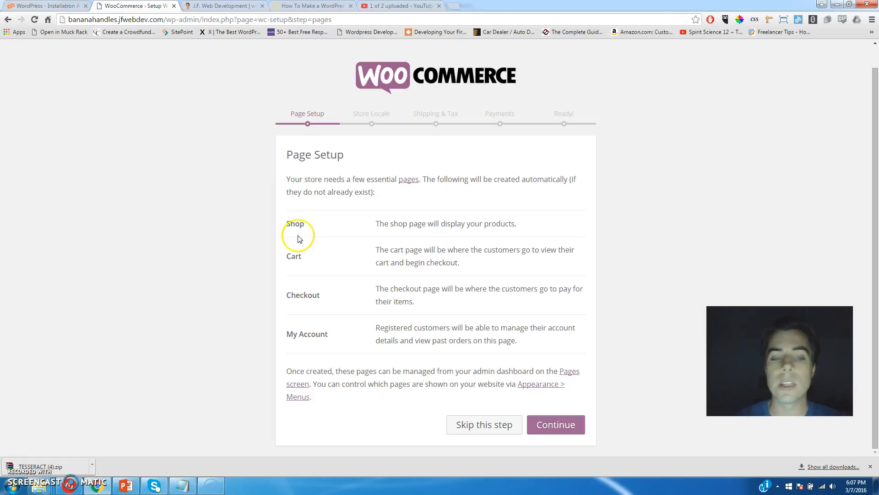
double_click(292, 224)
left_click(294, 255)
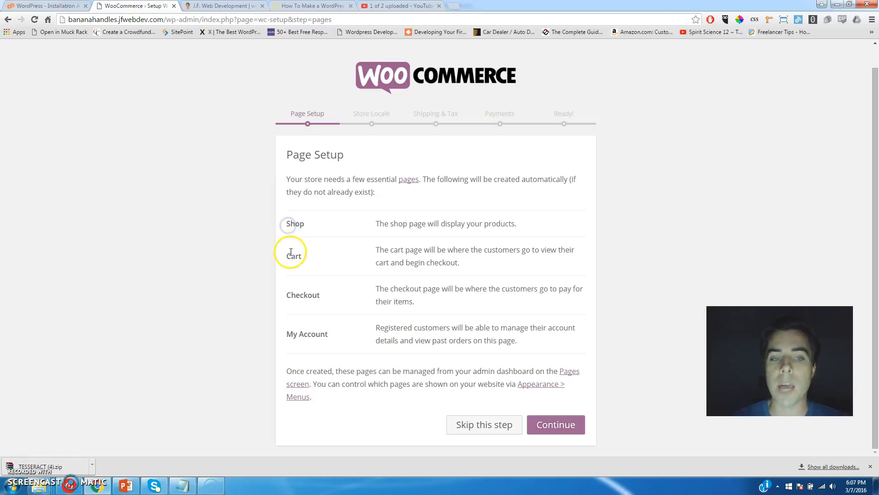
left_click(294, 294)
left_click(304, 334)
left_click(557, 426)
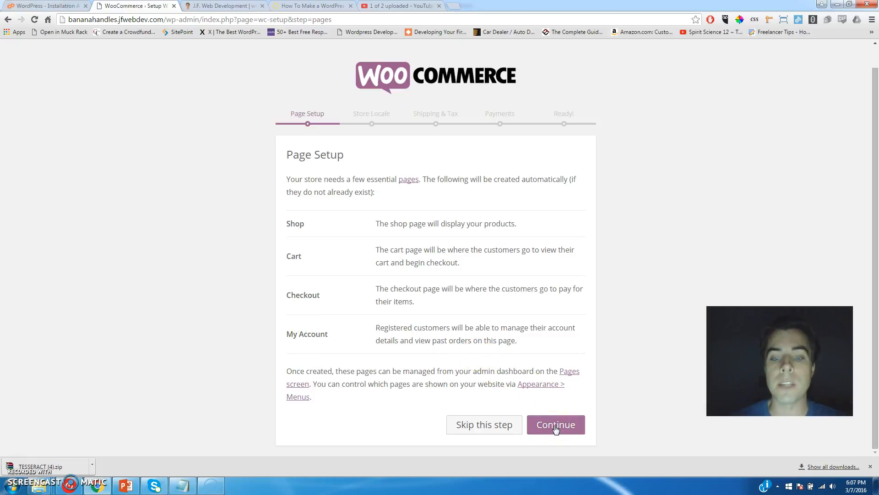
left_click(555, 426)
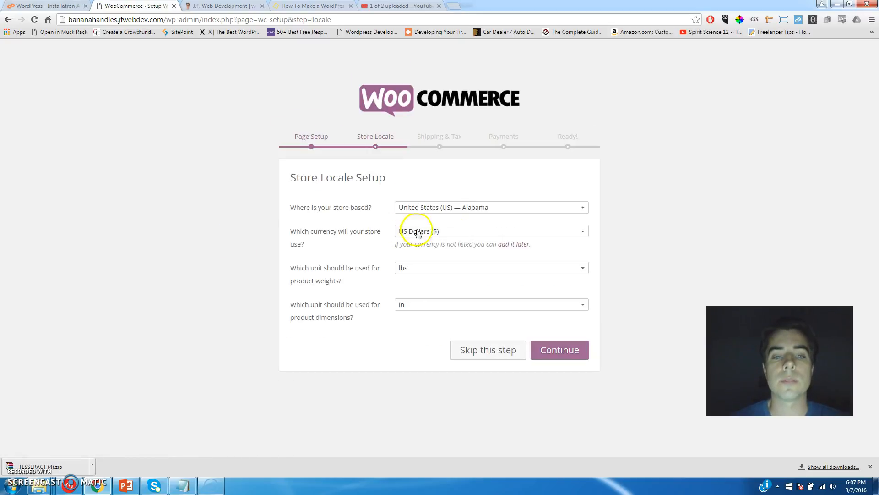
Set the store location to United States (US) — South Carolina with lbs, then enable physical-goods shipping.
left_click(483, 205)
left_click_drag(584, 318, 586, 319)
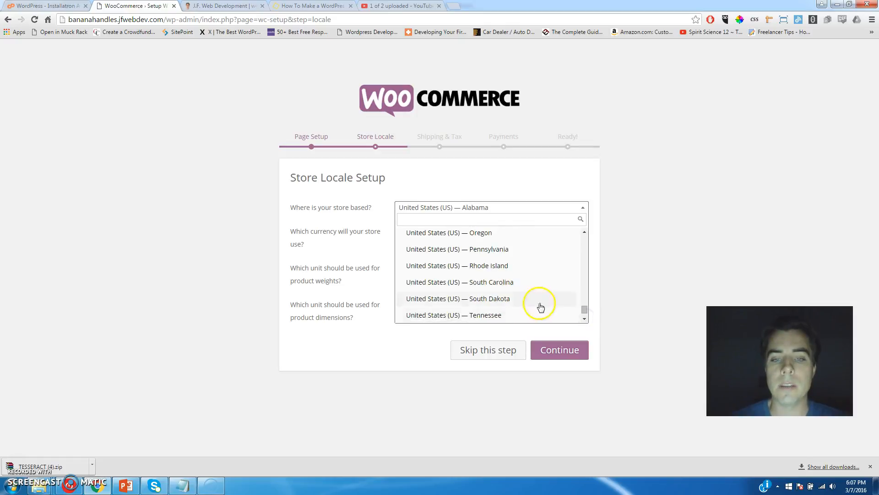
left_click(503, 287)
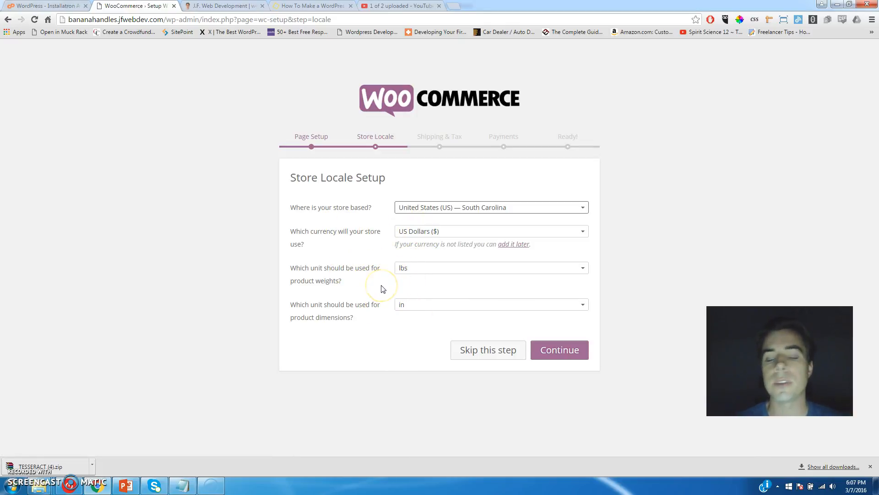
left_click(560, 269)
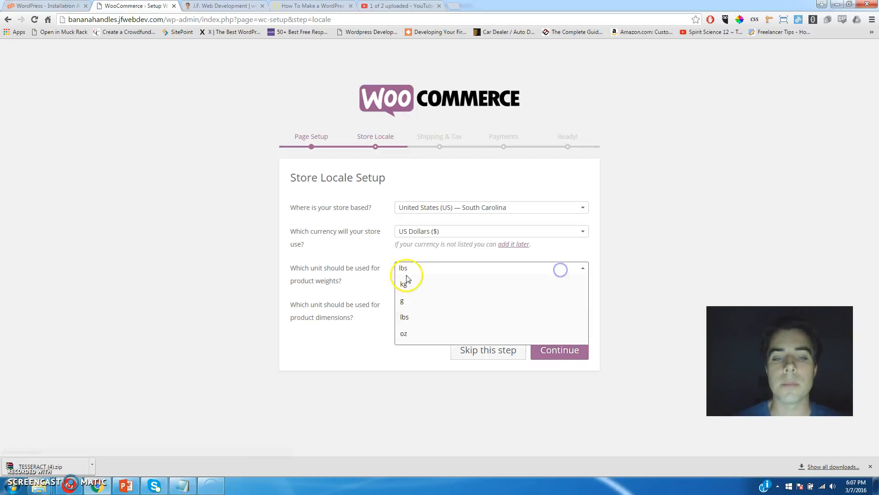
left_click(347, 276)
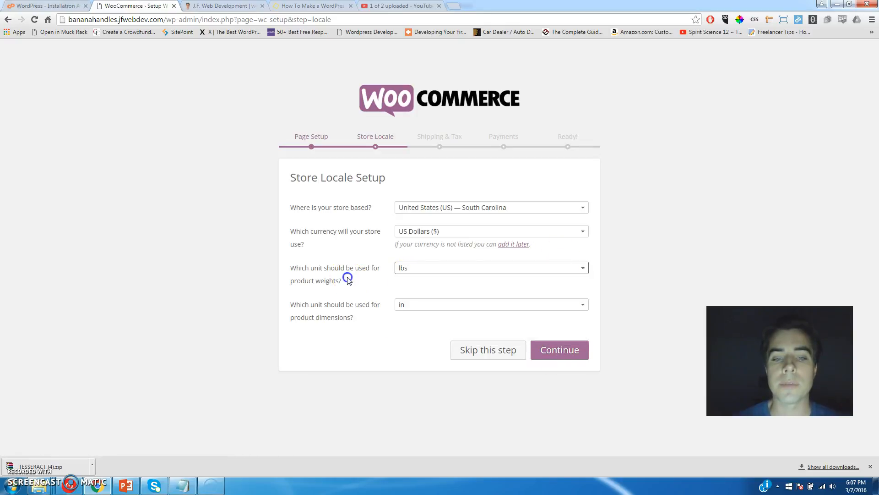
left_click(567, 357)
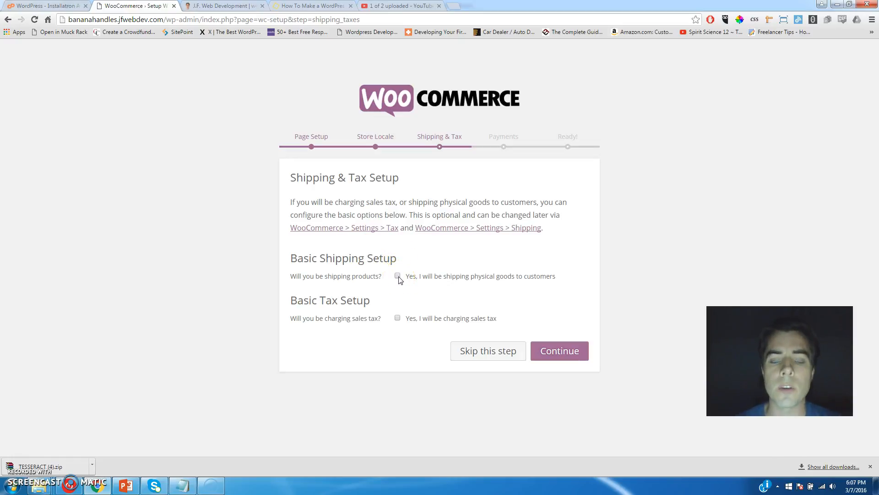
left_click(398, 277)
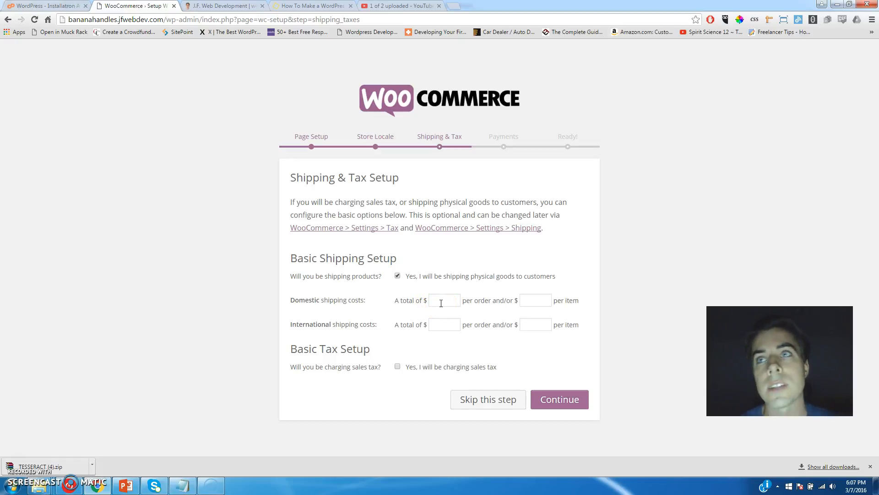
Enable charging sales tax with prices entered exclusive of tax and continue to Payments.
left_click(441, 303)
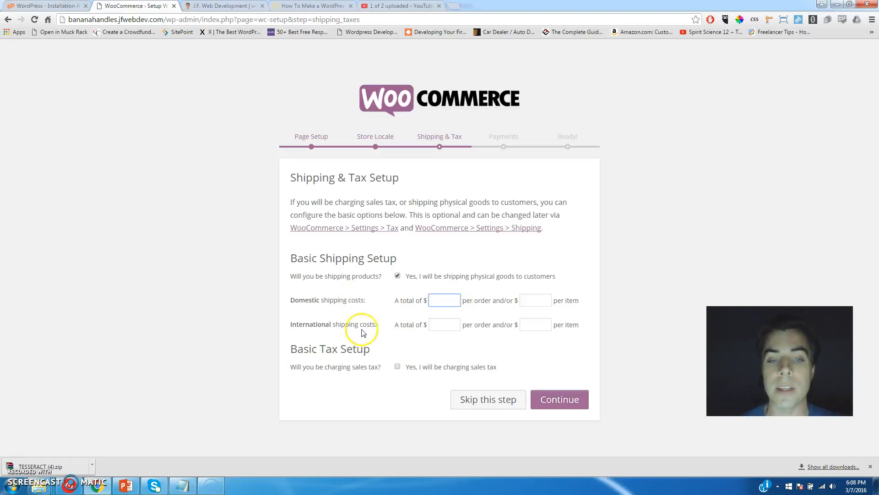
left_click(437, 325)
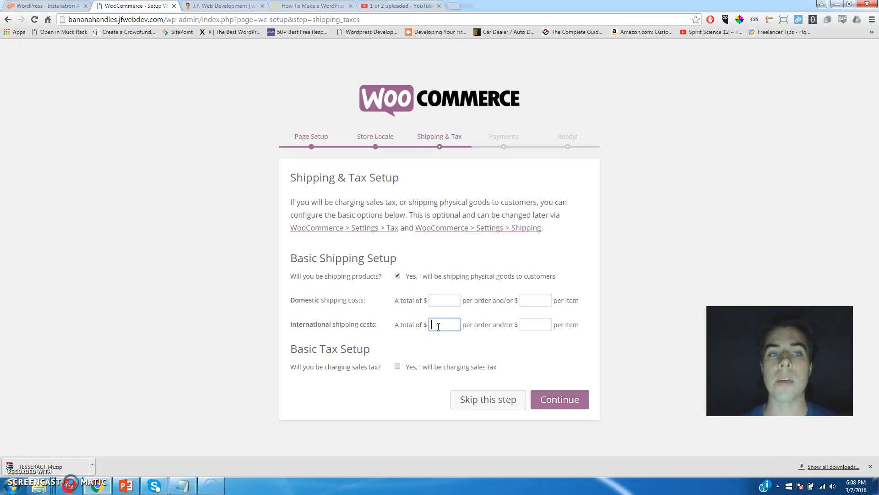
left_click(397, 367)
scroll(350, 320, "down", 2)
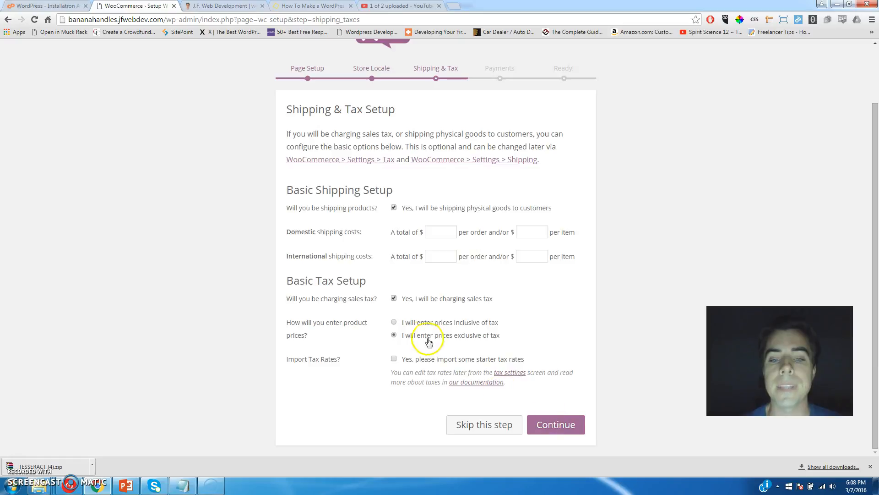
left_click(568, 425)
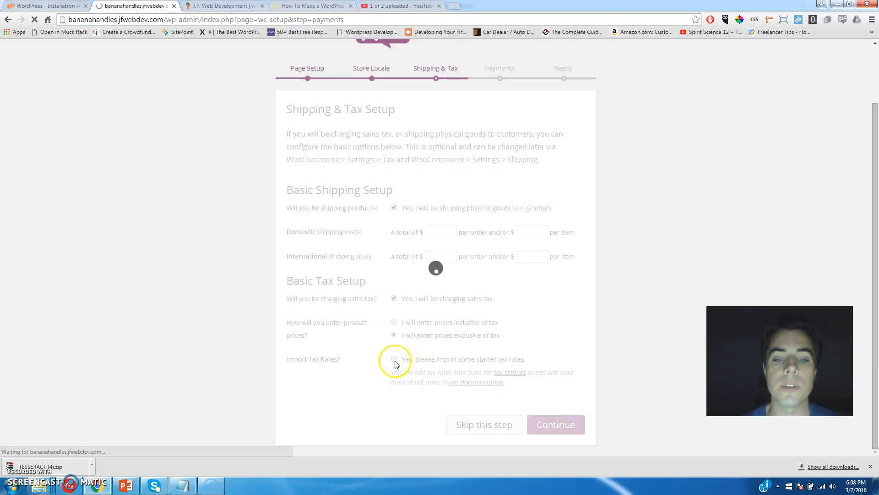
Enter the PayPal email address for PayPal Standard, leave offline payments unticked, and continue.
left_click(402, 277)
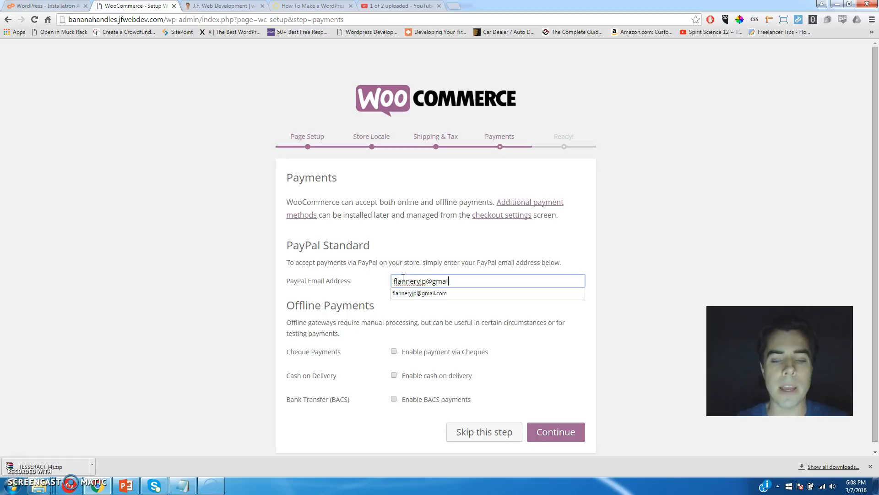
key("Tab")
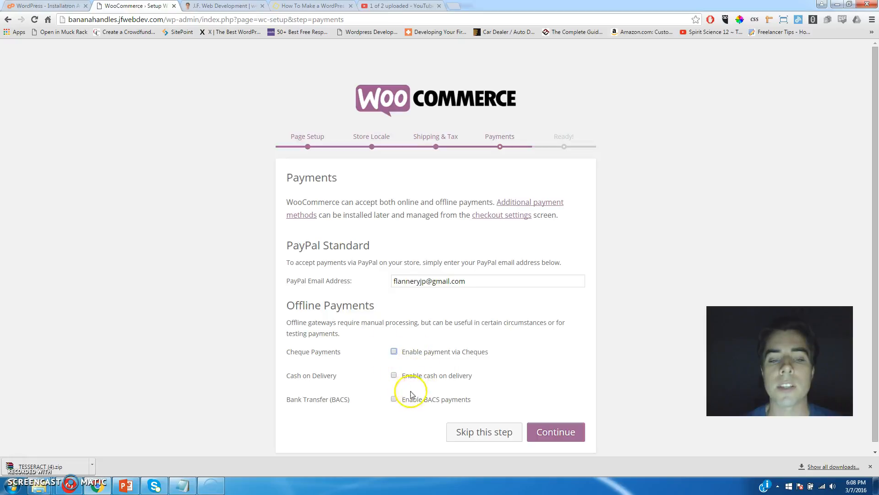
left_click_drag(468, 281, 379, 278)
left_click(402, 284)
left_click(451, 275)
left_click(473, 282)
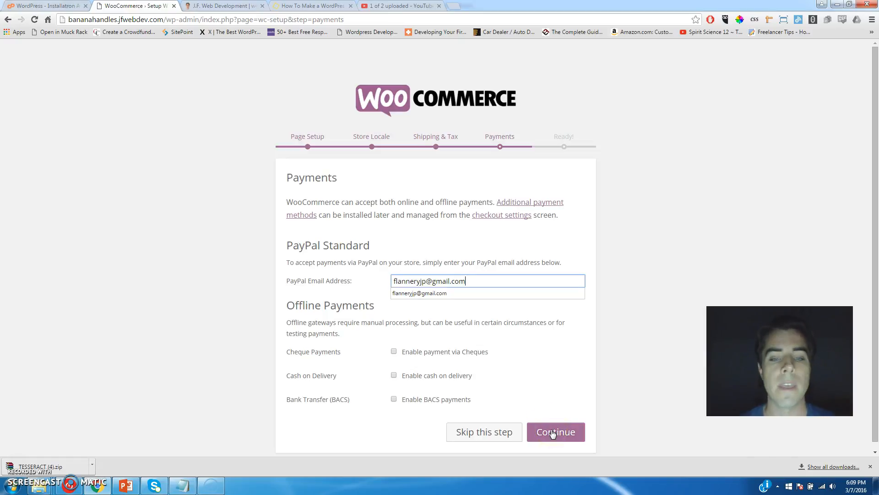
left_click(406, 280)
left_click(558, 435)
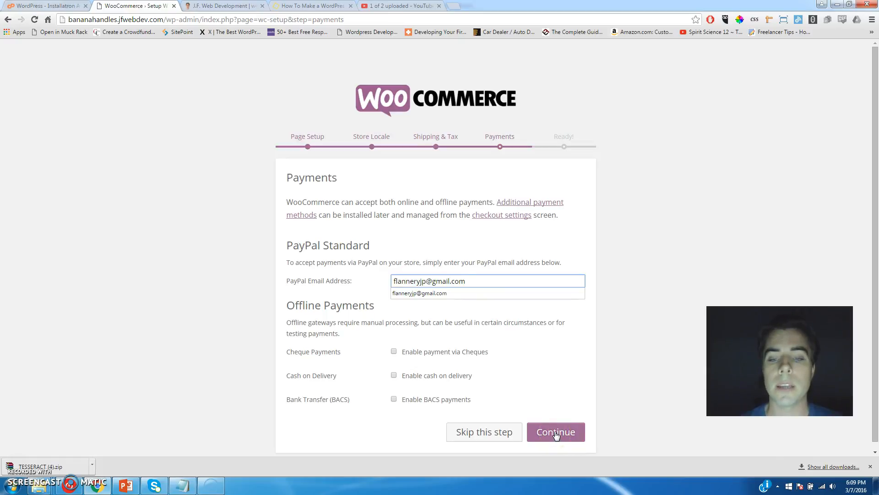
left_click(557, 433)
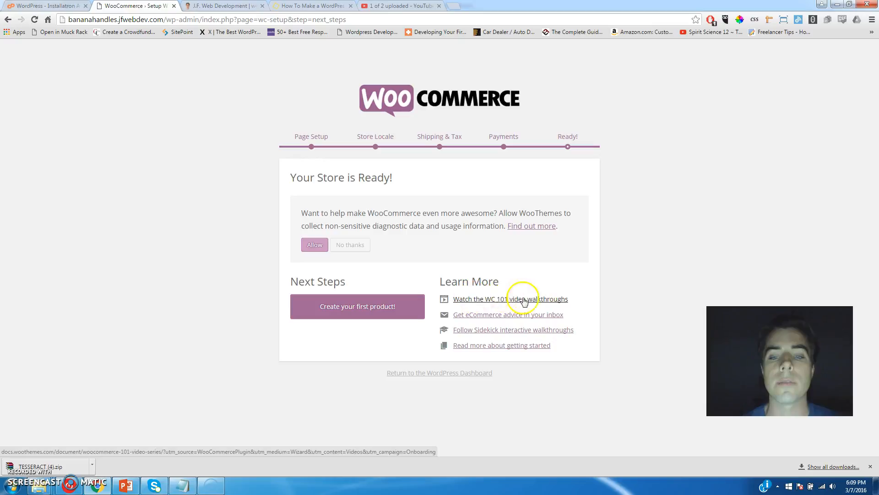
middle_click(497, 299)
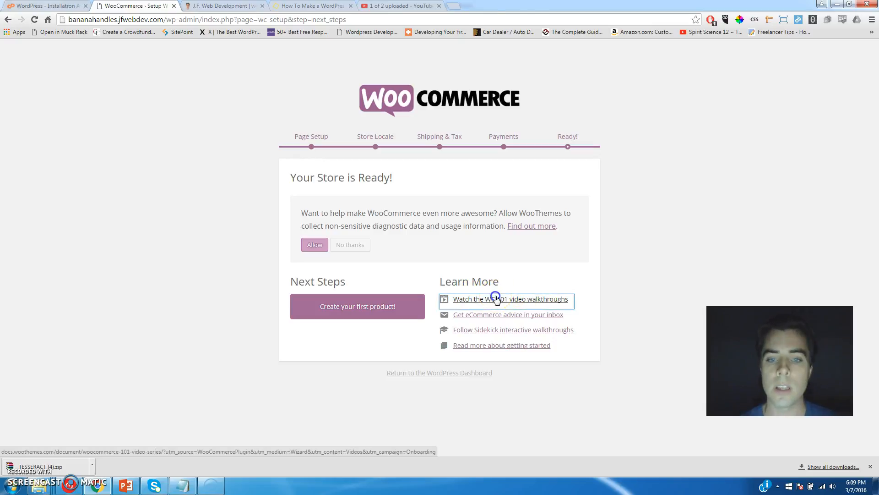
key("ctrl+Tab")
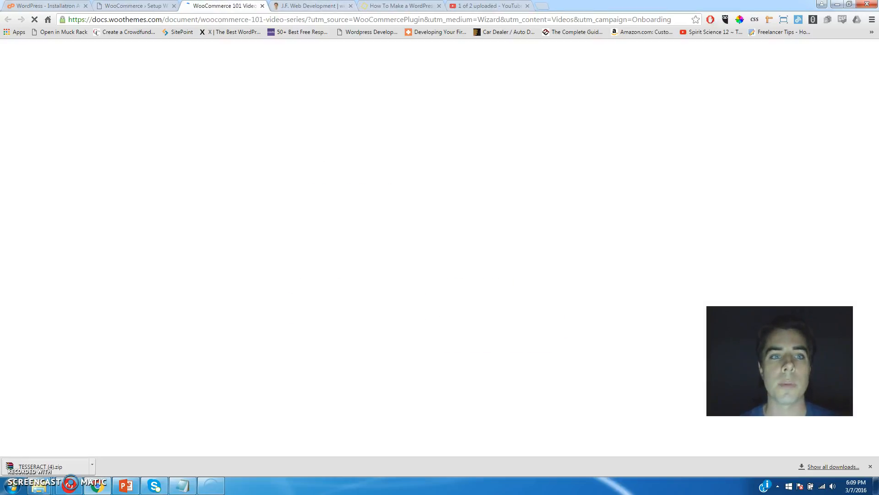
double_click(111, 20)
left_click(147, 19)
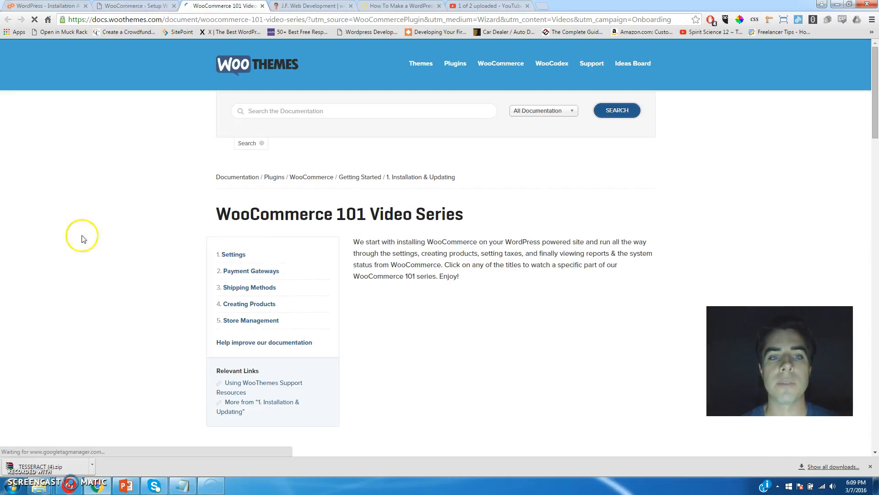
scroll(425, 265, "down", 1)
scroll(426, 265, "down", 7)
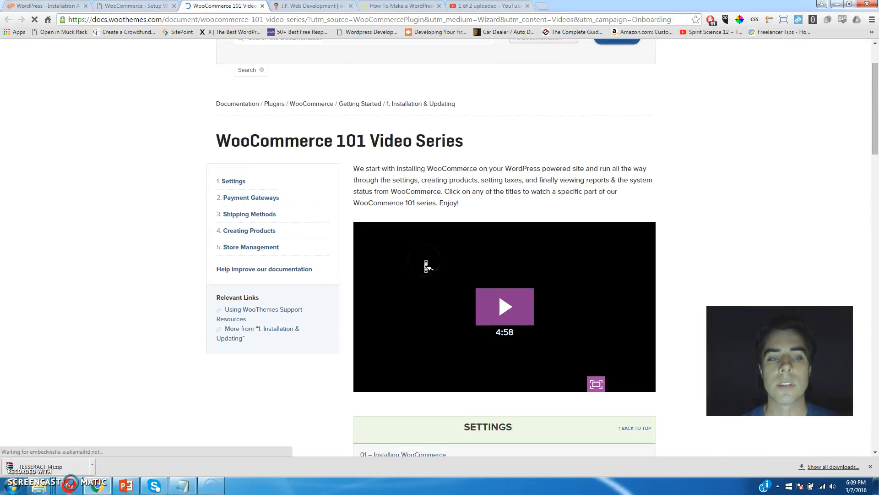
scroll(426, 266, "up", 8)
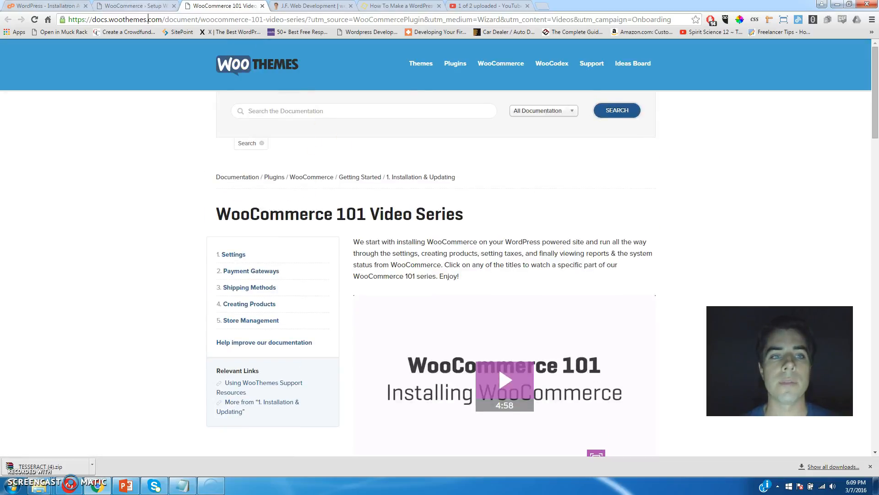
key("ctrl+shift+Tab")
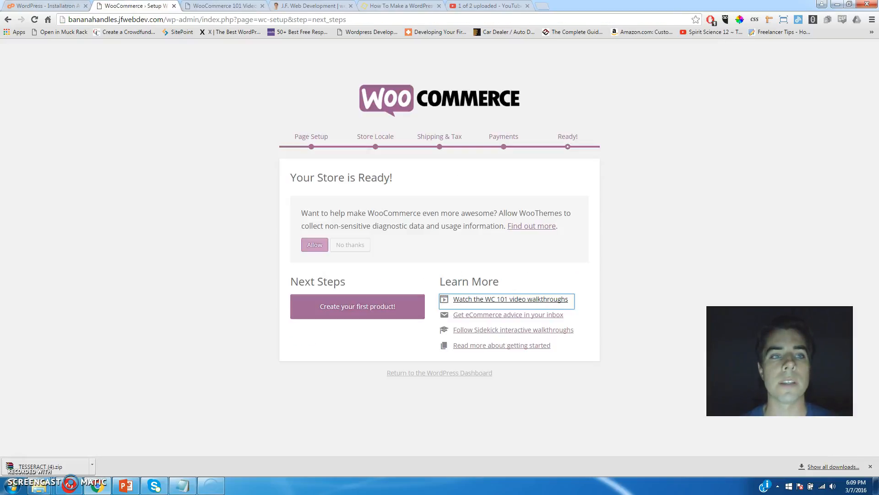
Decline usage tracking, start the first product, and search Google for 'shoes' in a new tab.
left_click(354, 246)
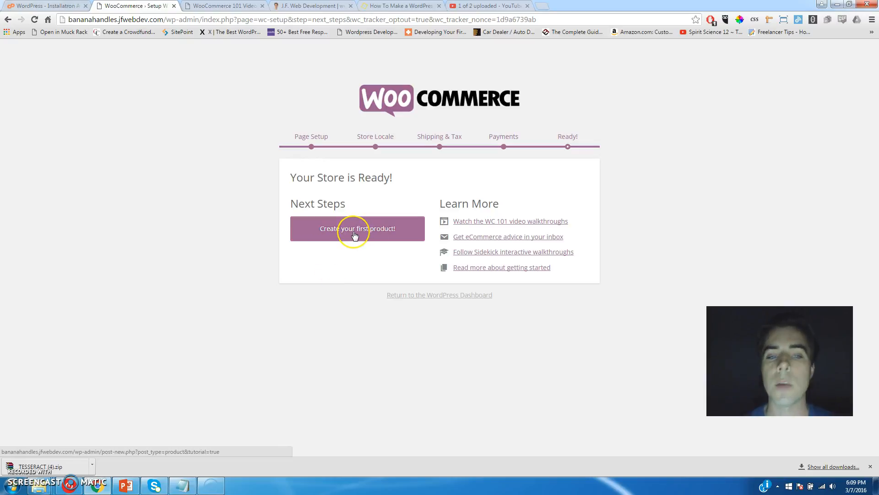
left_click(355, 235)
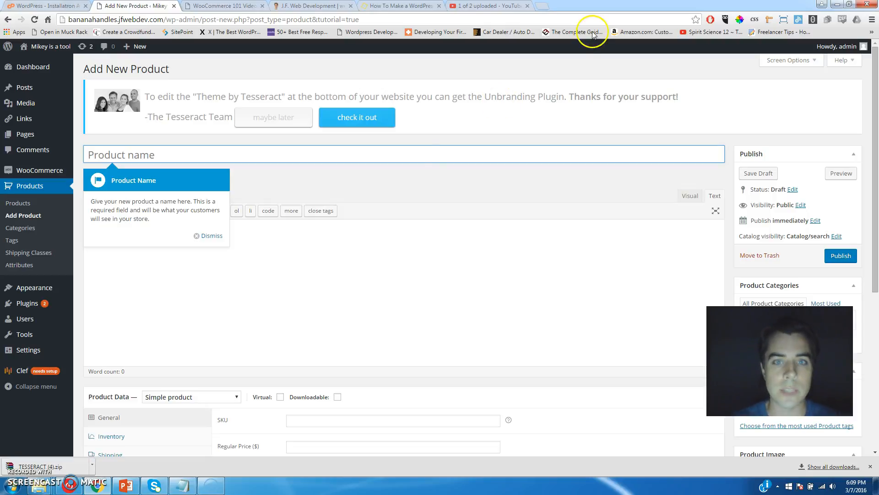
left_click(542, 5)
type("shoes")
key("Return")
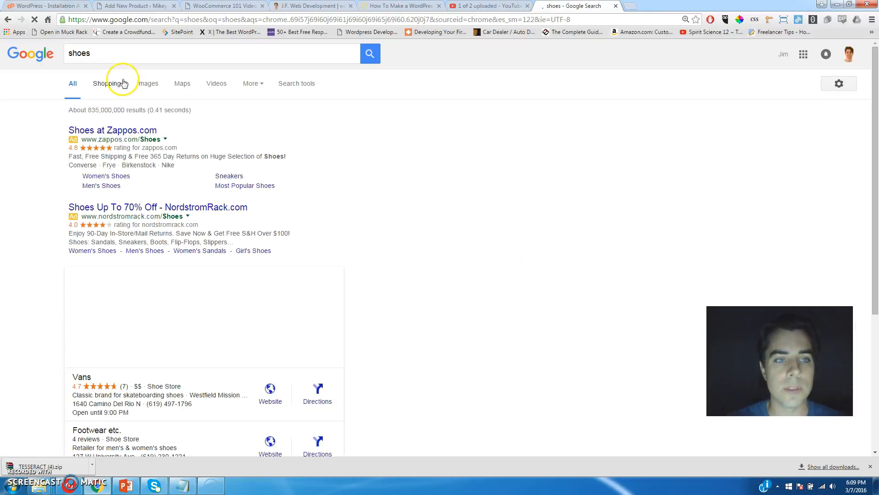
Save the first patterned sneaker image from Google Images to the Desktop as shoes.jpg.
left_click(143, 85)
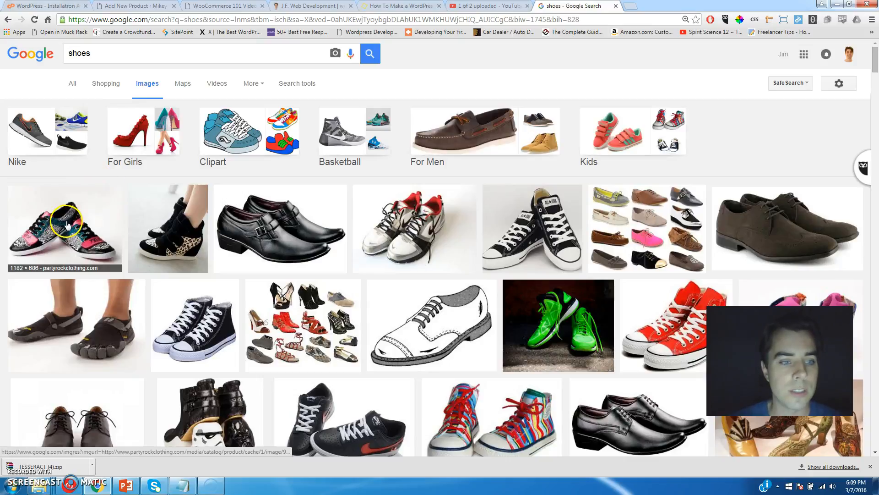
right_click(66, 221)
left_click(101, 301)
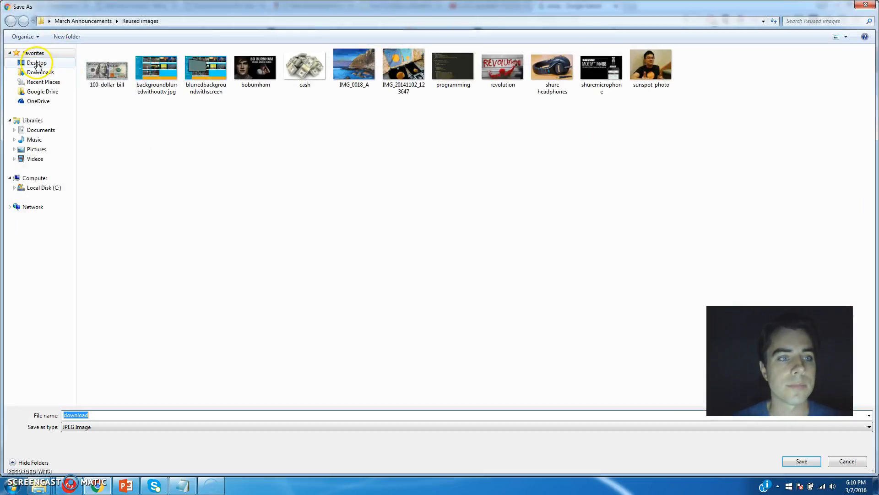
left_click(38, 64)
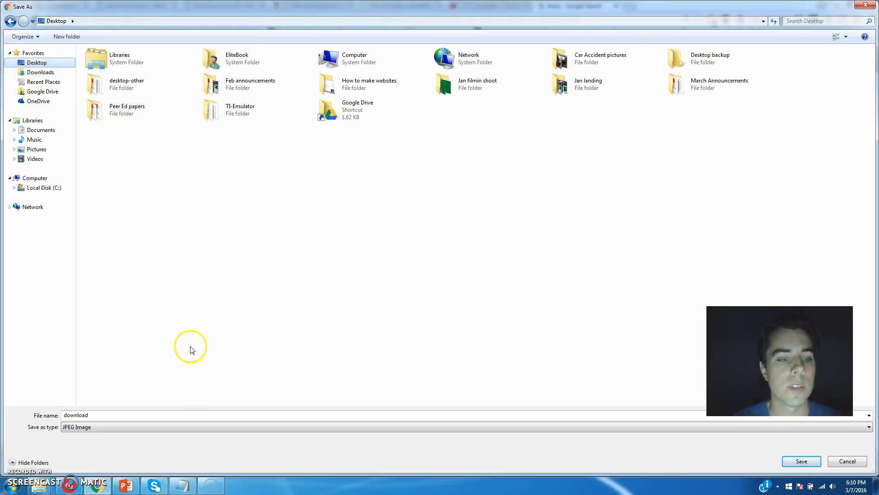
double_click(110, 413)
type("shoes")
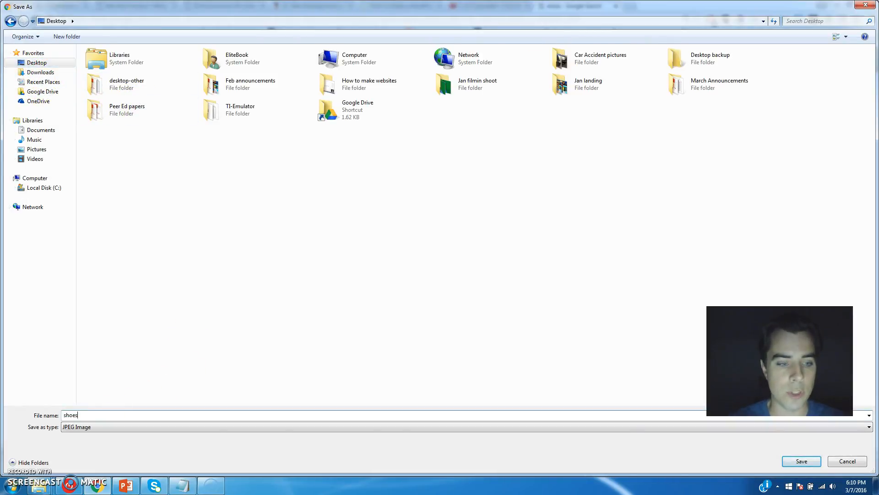
key("Return")
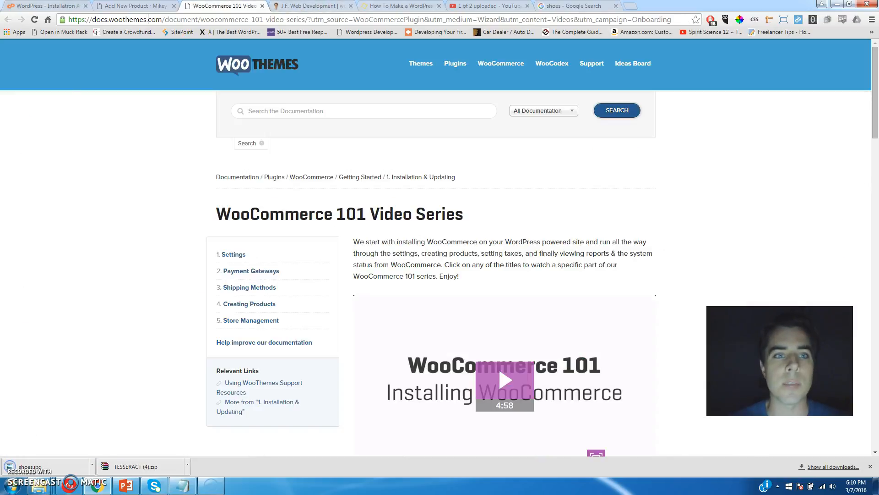
Return to the Add New Product tab and focus the product name field.
left_click(224, 6)
left_click(135, 6)
left_click(192, 151)
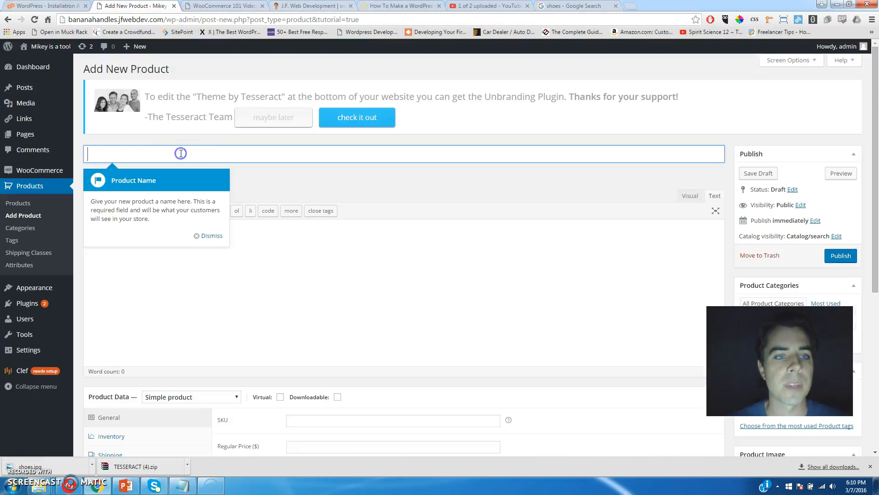
Title the product 'Amazing Shoe' and write its pirate-ship good-fortune description, dismissing the tour tip.
type("A")
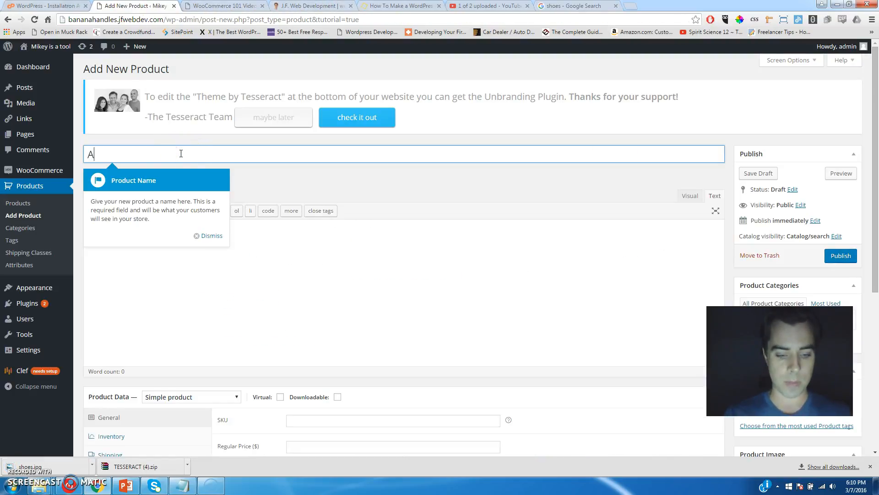
type("mazing Shoe")
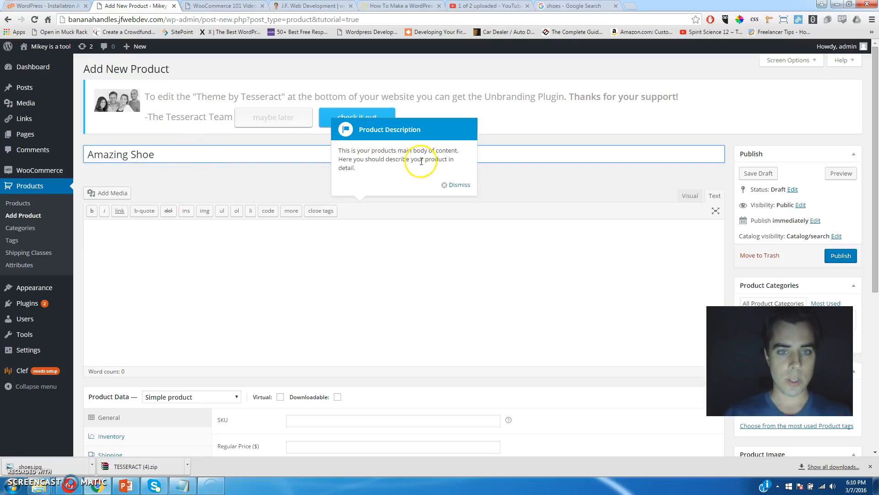
left_click(272, 268)
type("This shoe w")
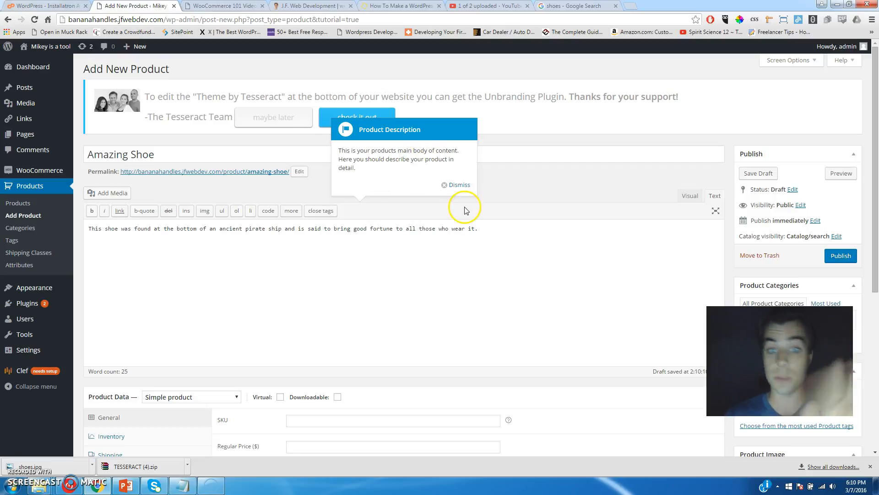
left_click(458, 186)
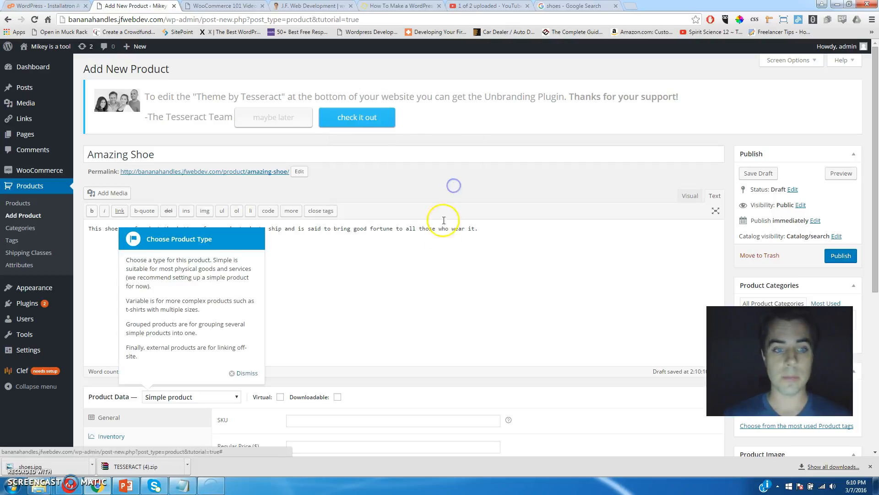
Keep the product type as Simple product in the Product Data box.
scroll(287, 294, "down", 4)
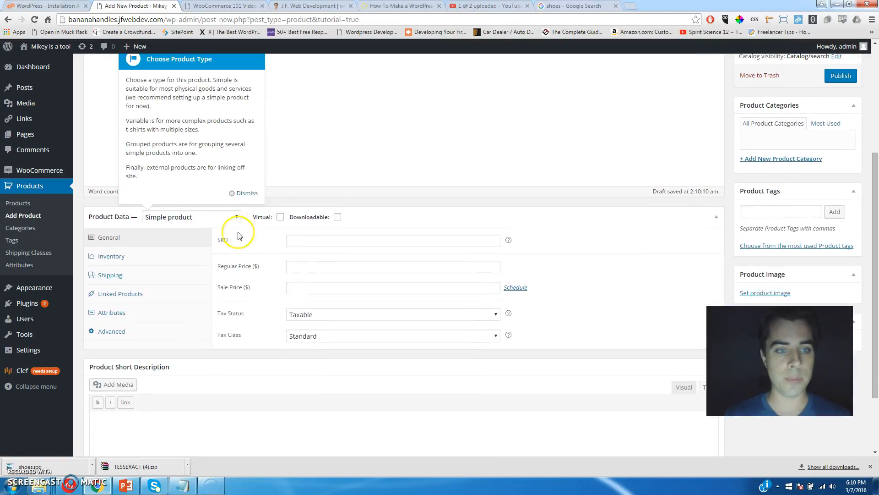
left_click(204, 218)
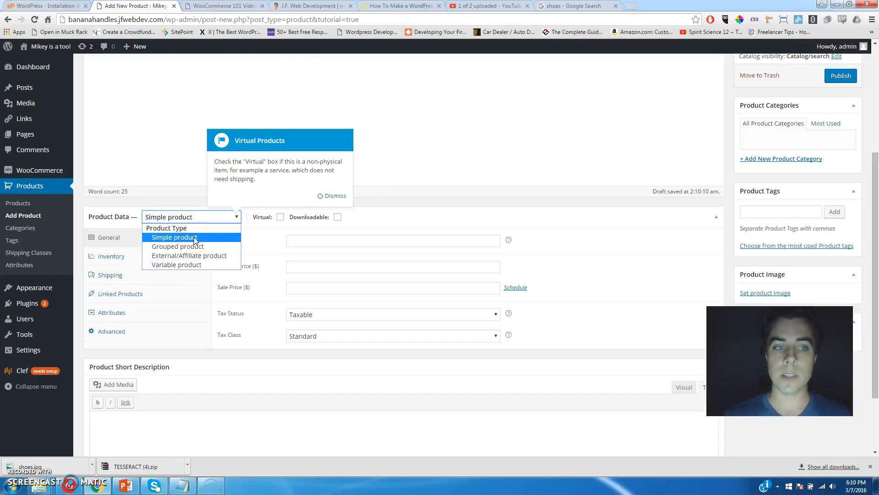
left_click(195, 238)
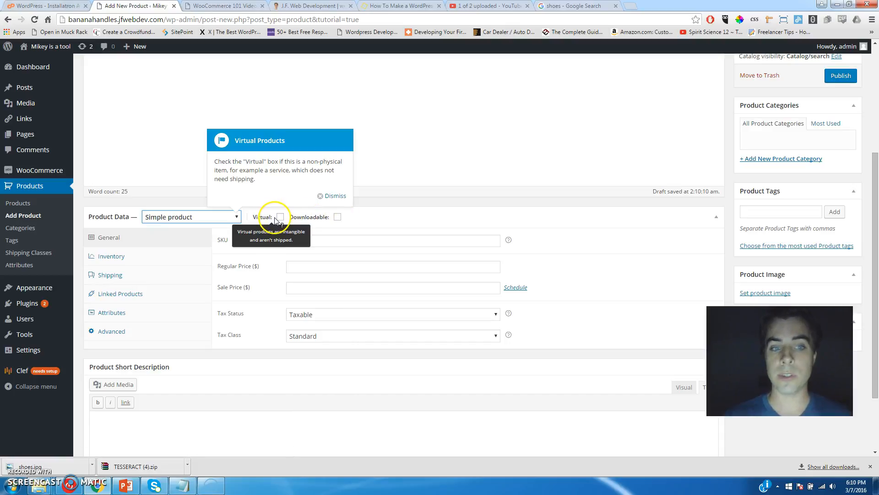
left_click(366, 241)
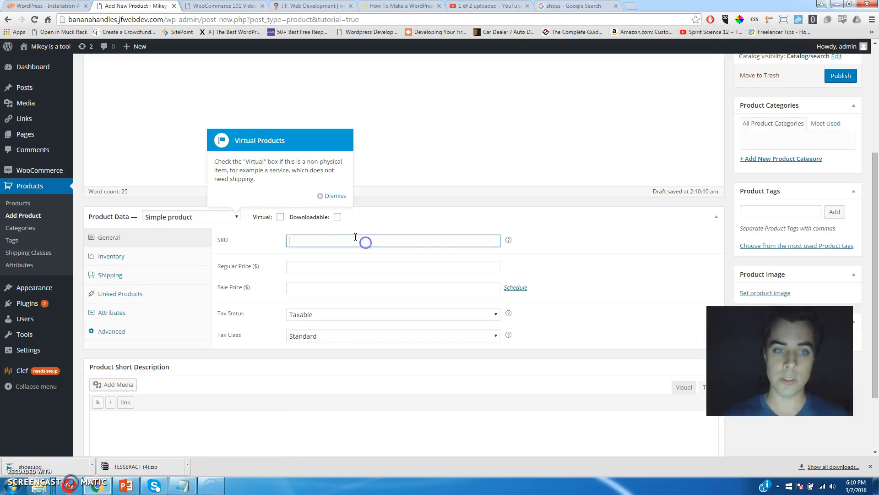
Dismiss the virtual, downloadable, prices, short description, images and categories tips, then fill SKU.
left_click(340, 200)
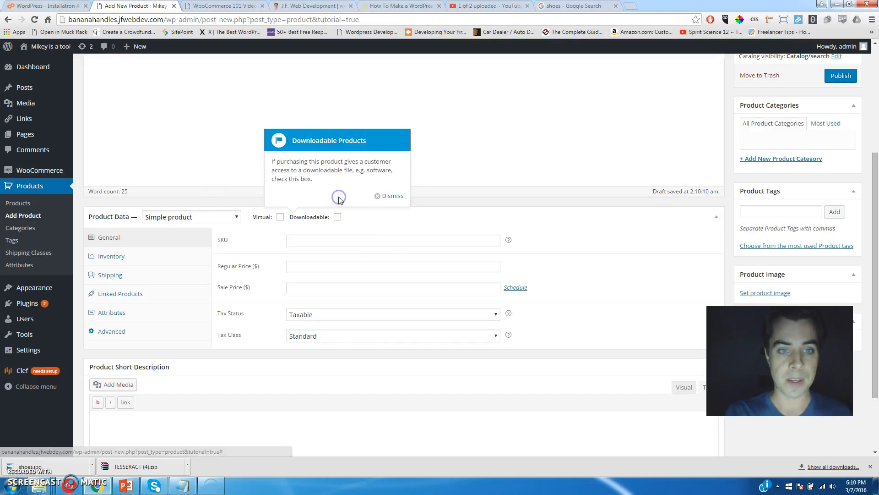
left_click(385, 196)
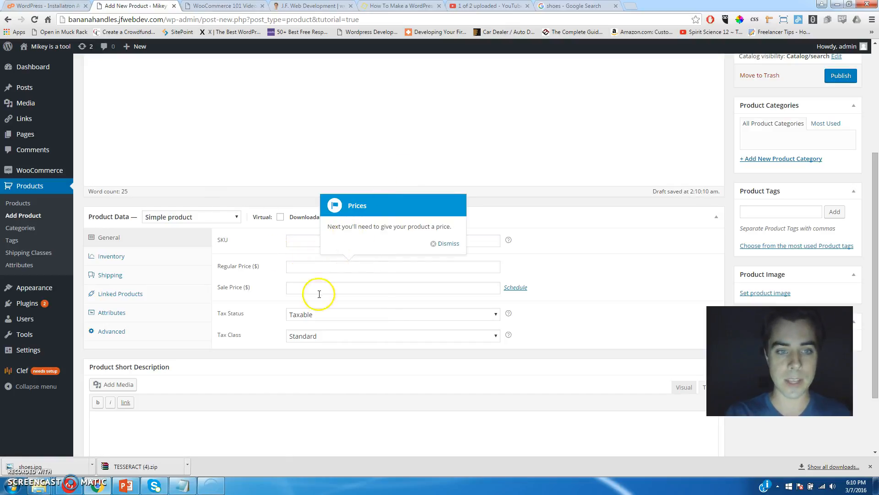
left_click(444, 246)
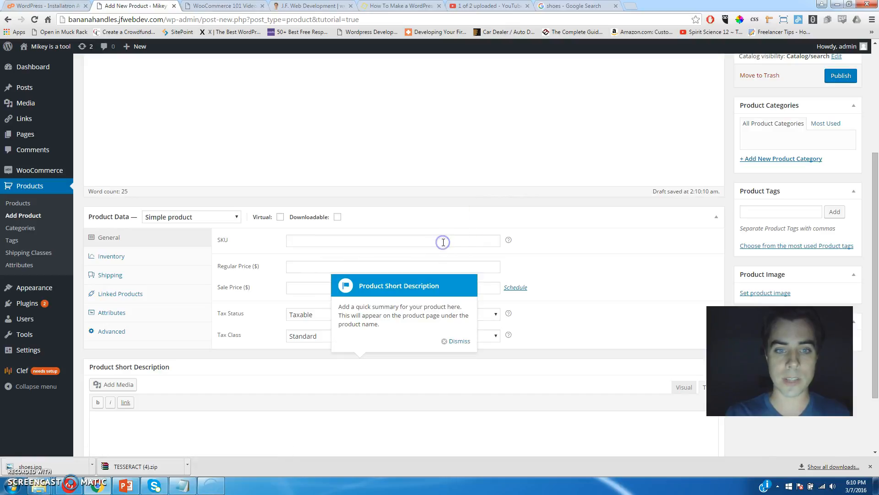
left_click(452, 339)
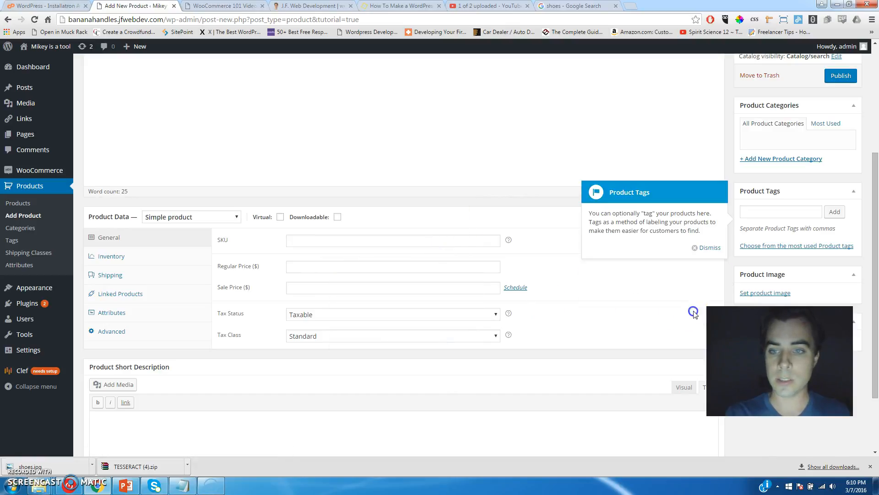
left_click(699, 248)
left_click(709, 162)
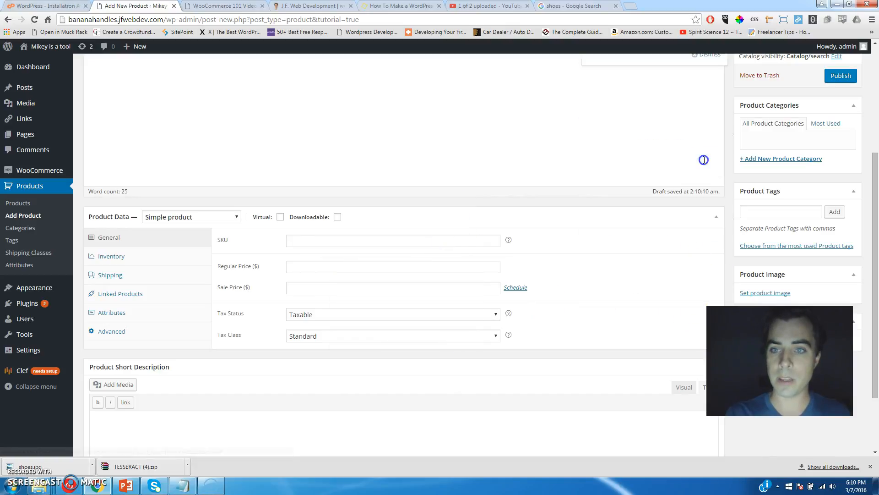
left_click(313, 243)
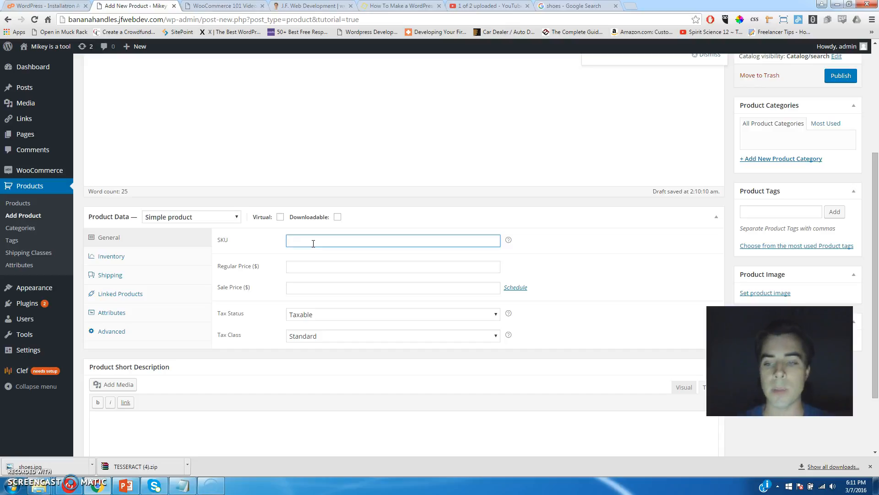
key("Tab")
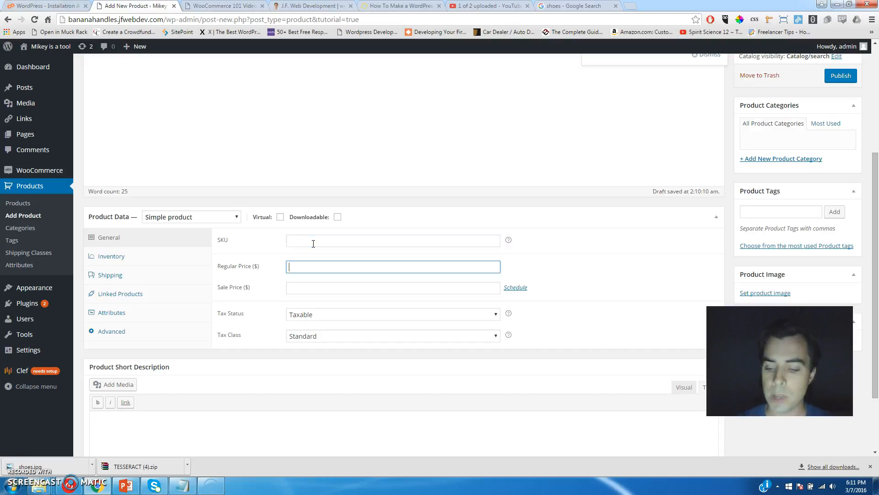
Set regular price 800 and sale price 780, keeping tax status Taxable and tax class Standard.
key("Num_Lock")
type("800")
key("Tab")
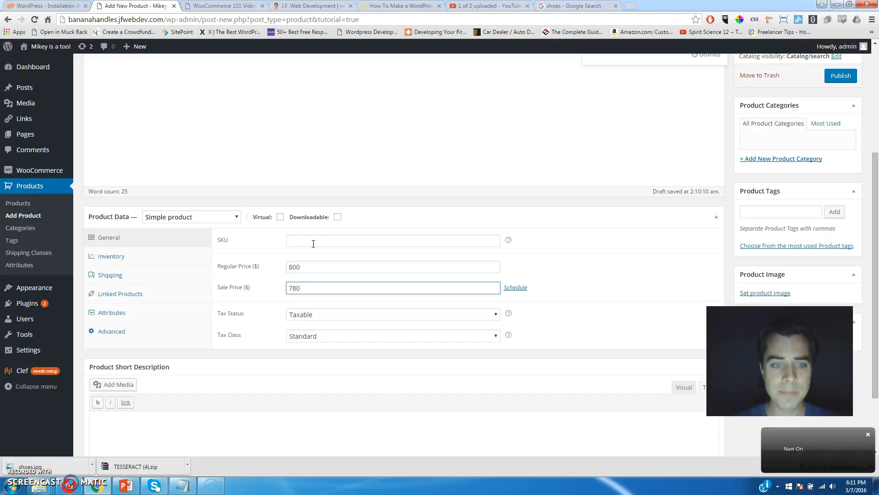
left_click(356, 315)
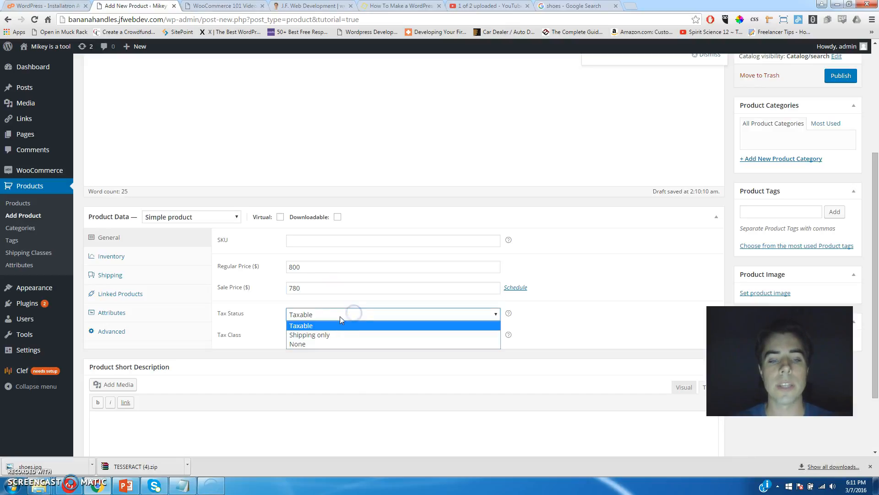
left_click(331, 316)
left_click(332, 316)
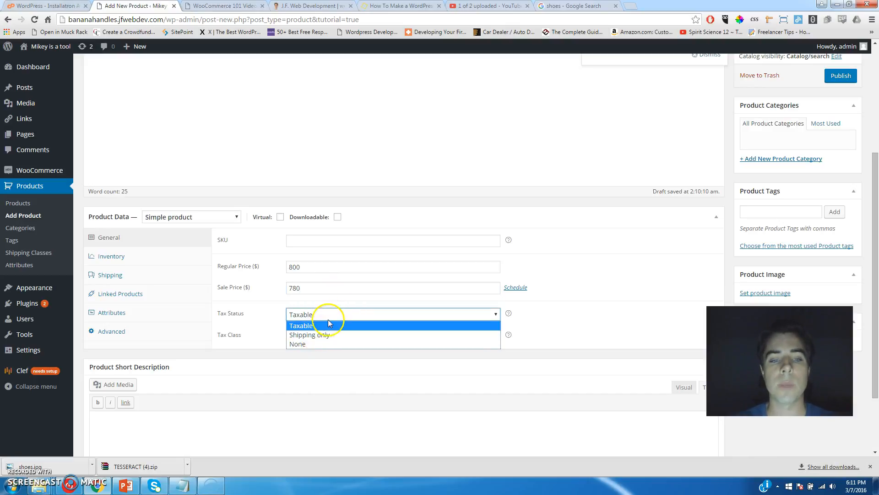
left_click(326, 322)
left_click(323, 337)
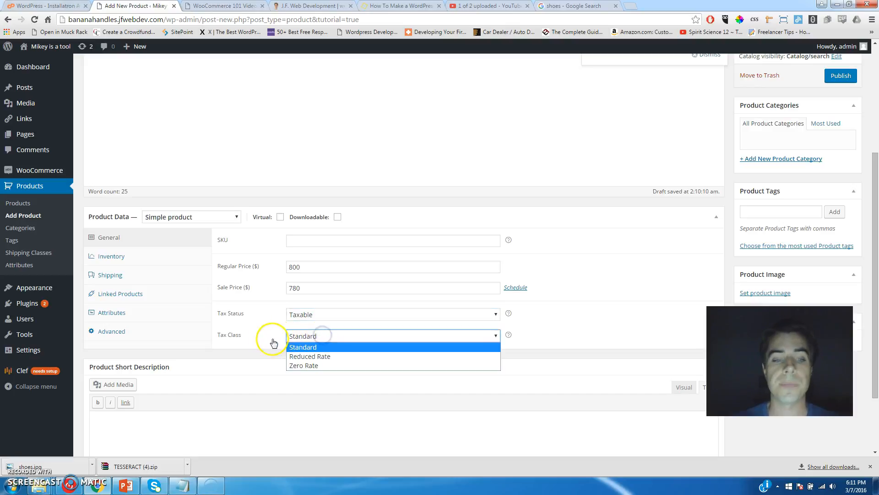
left_click(234, 335)
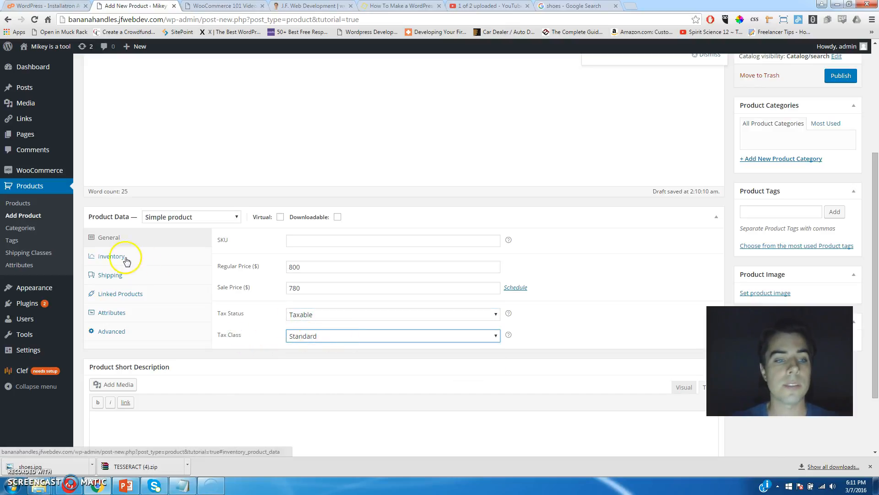
Leave Manage stock turned off in the product's Inventory settings after toggling it.
left_click(111, 256)
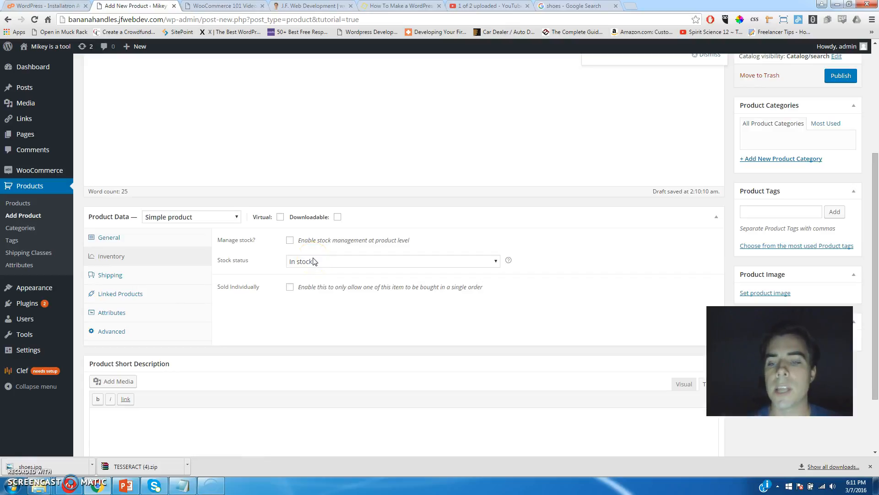
left_click(291, 241)
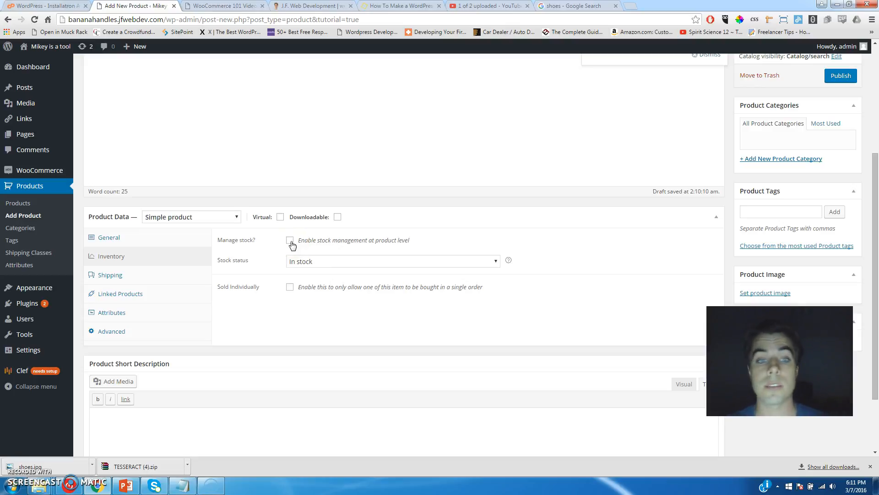
left_click(290, 240)
left_click(303, 261)
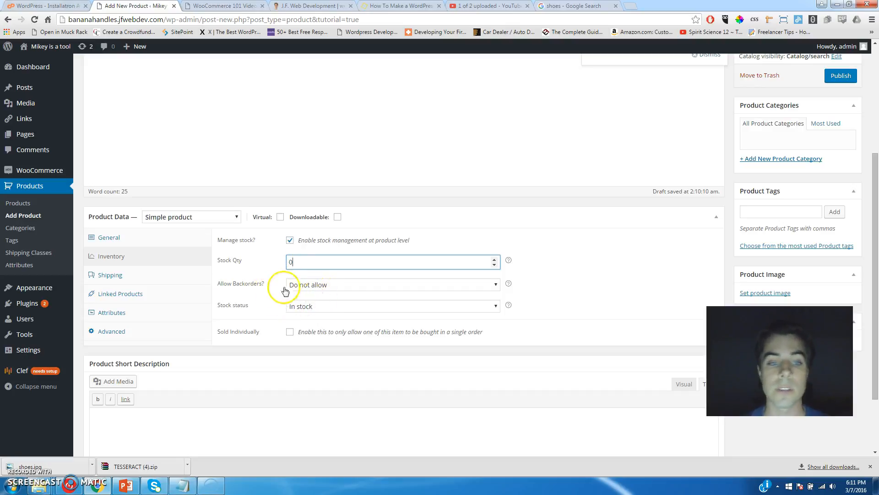
left_click(290, 241)
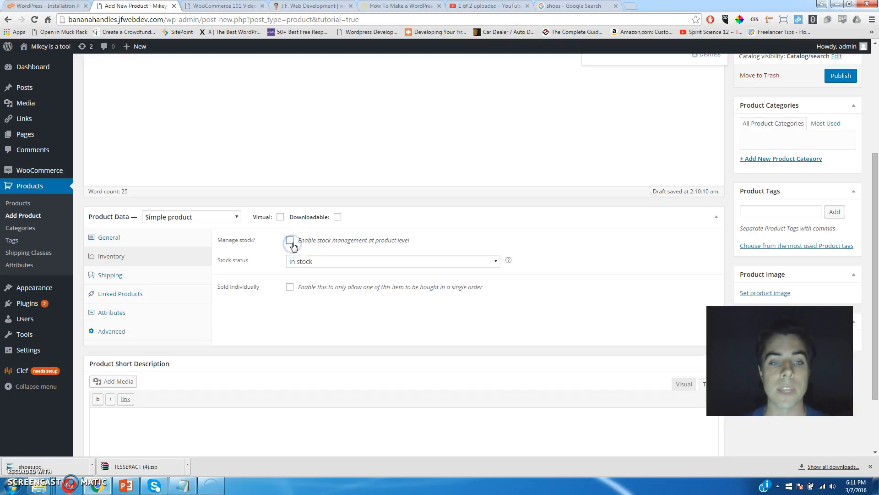
Set the product's shipping class to No shipping class.
left_click(119, 273)
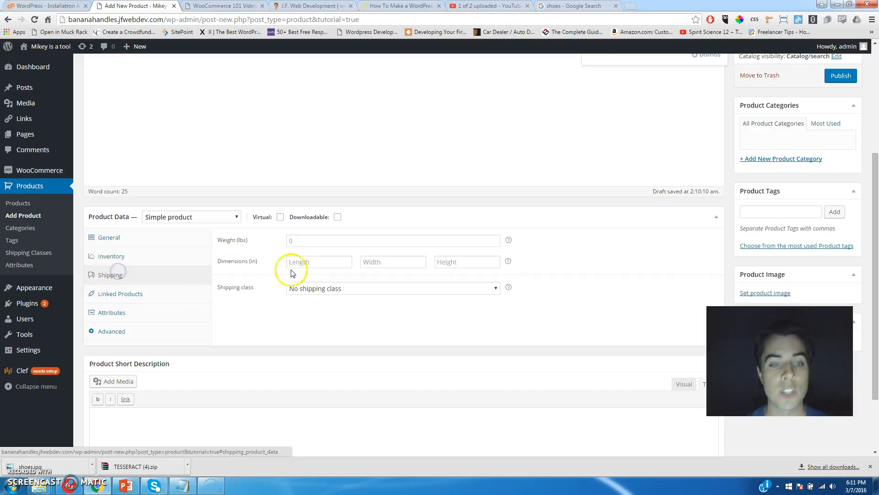
left_click(319, 240)
left_click(310, 261)
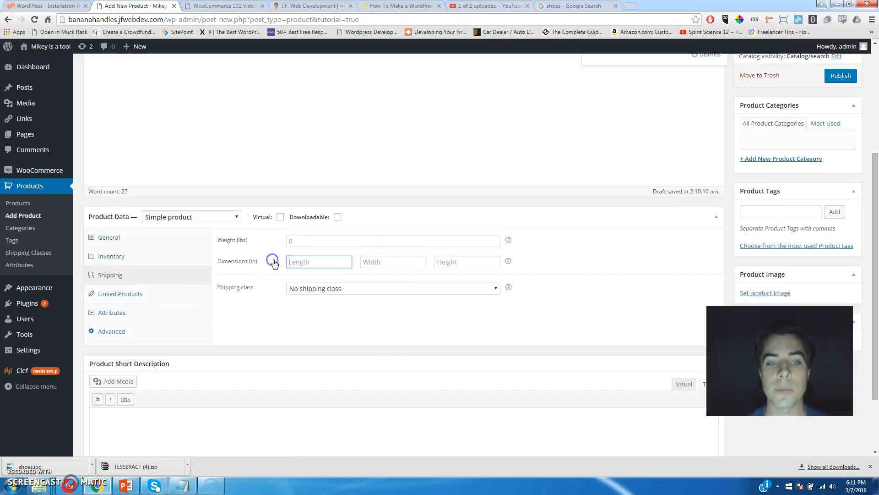
left_click(325, 291)
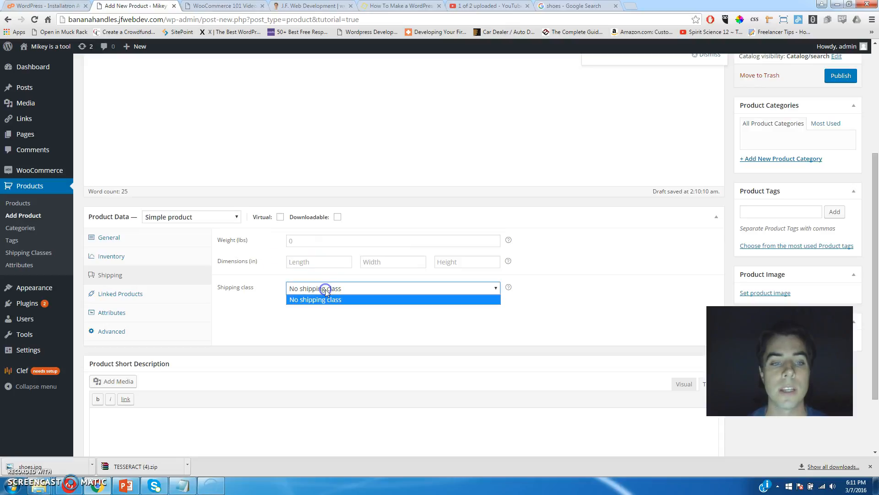
left_click(320, 299)
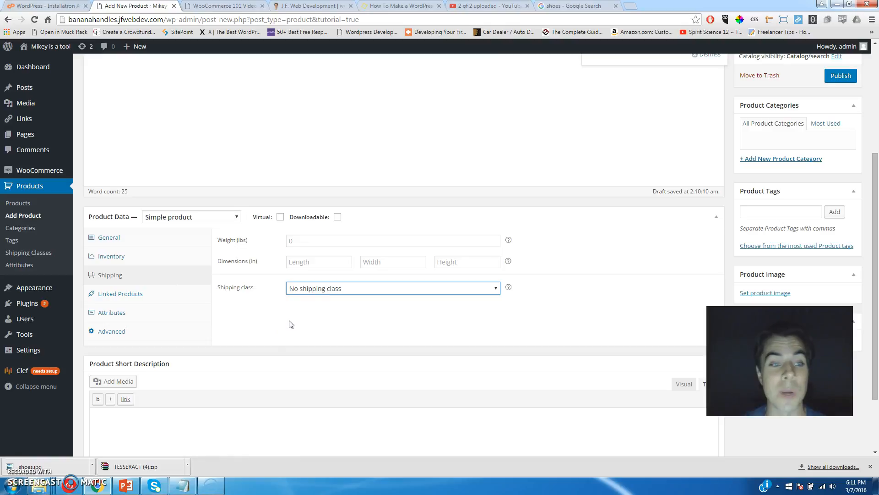
Leave the Up-Sells, Cross-Sells and Grouping searches in Linked Products empty.
left_click(128, 294)
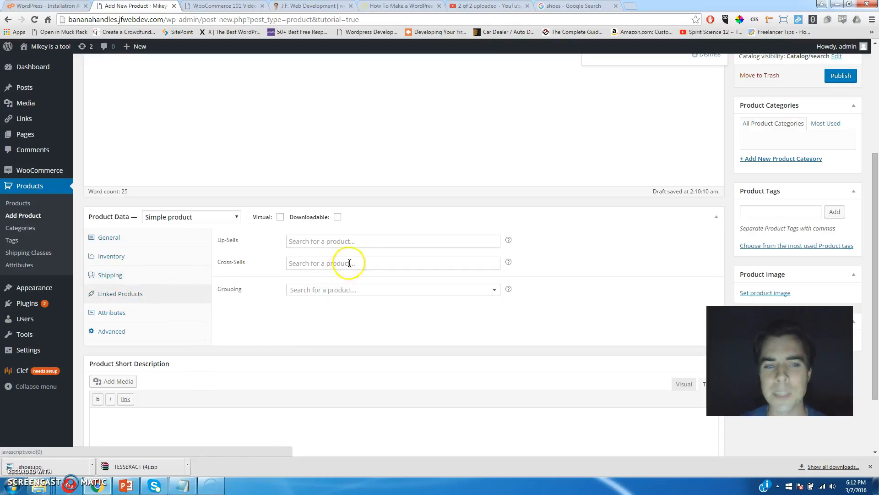
left_click(359, 241)
left_click(267, 245)
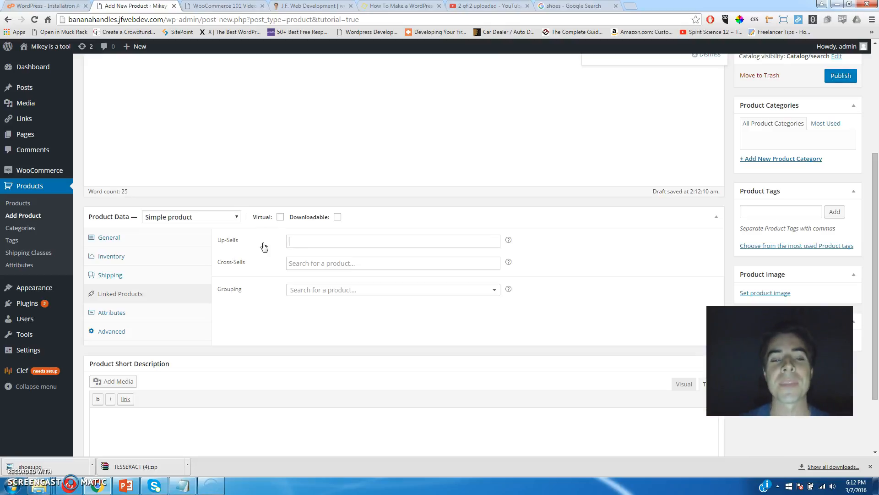
left_click(345, 240)
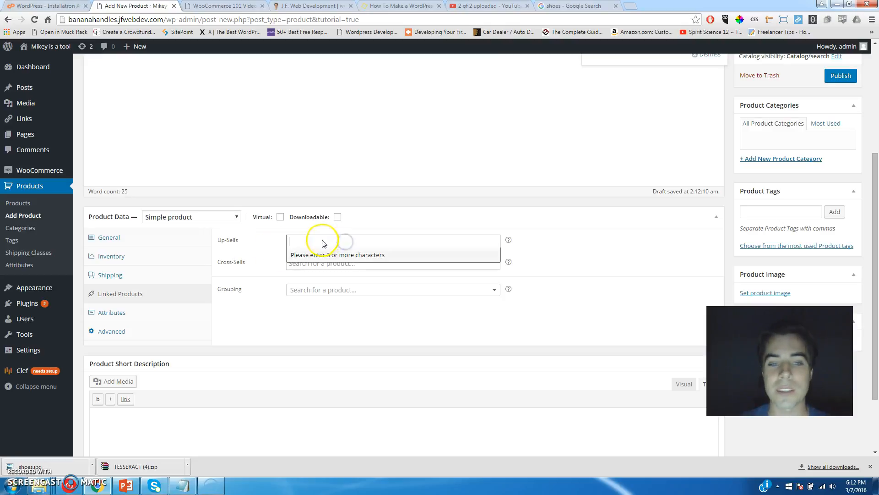
left_click(279, 241)
left_click(306, 261)
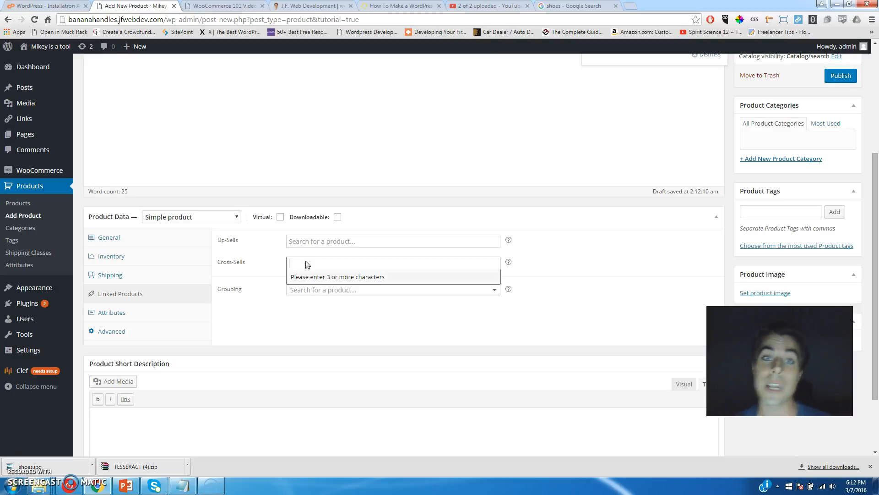
left_click(303, 290)
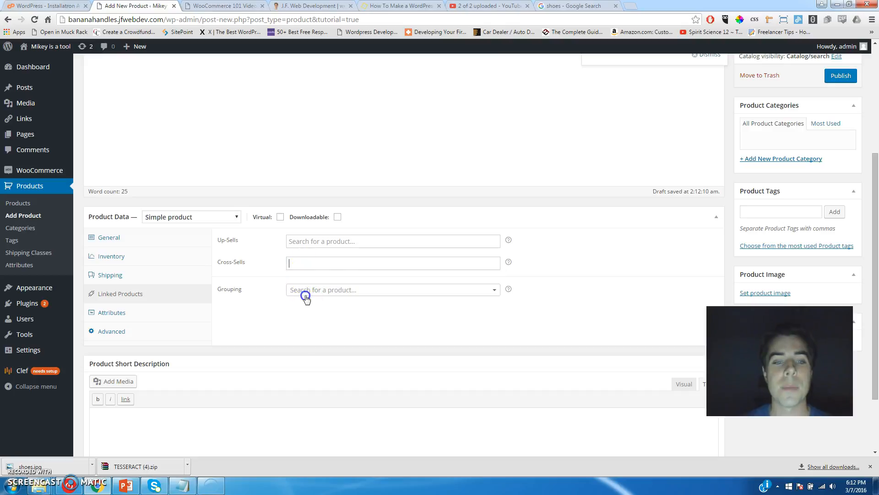
left_click(257, 287)
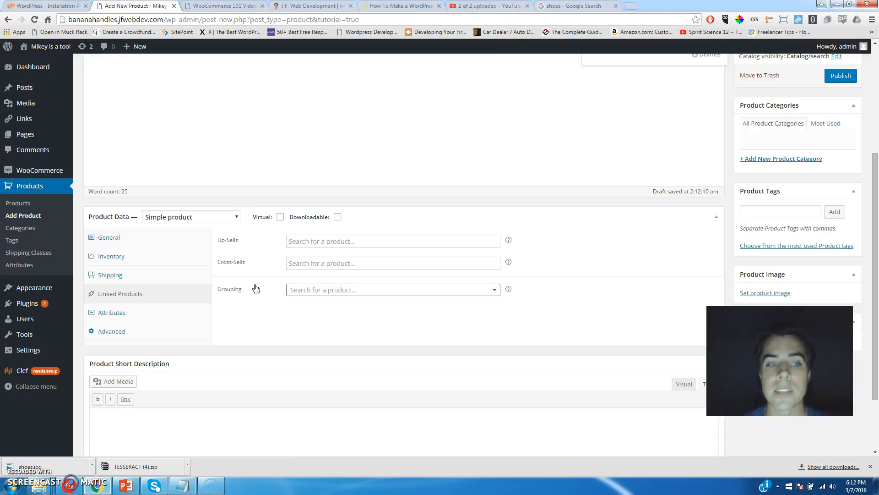
left_click(112, 313)
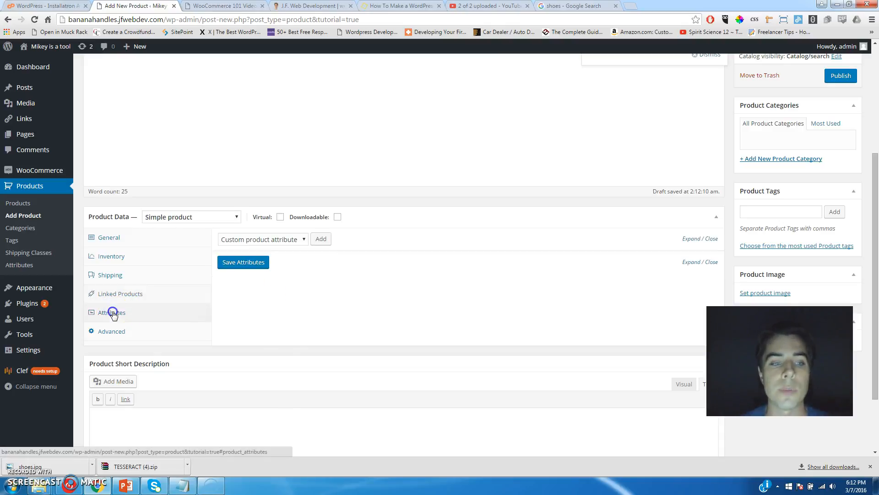
Add a visible custom Size attribute with values 9 | 10 | 11 | 12 and save it.
left_click(282, 241)
left_click(278, 239)
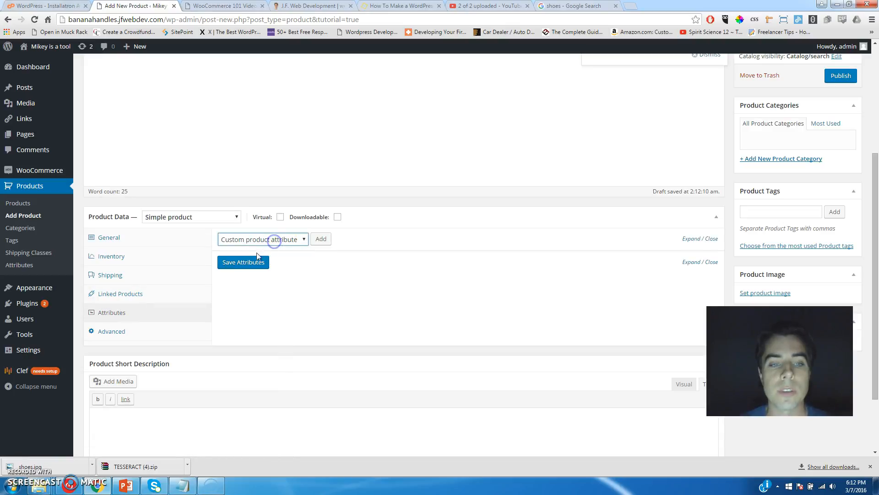
left_click(322, 240)
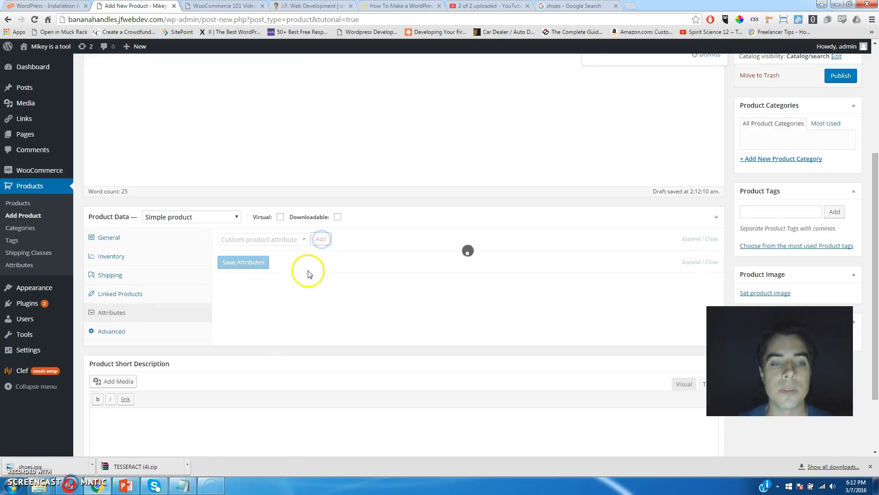
left_click(297, 288)
key("Tab")
type("9")
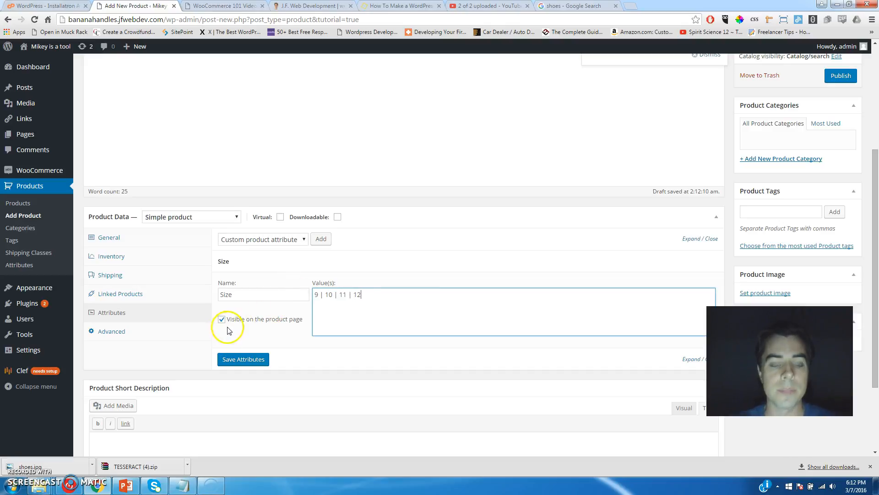
left_click(245, 360)
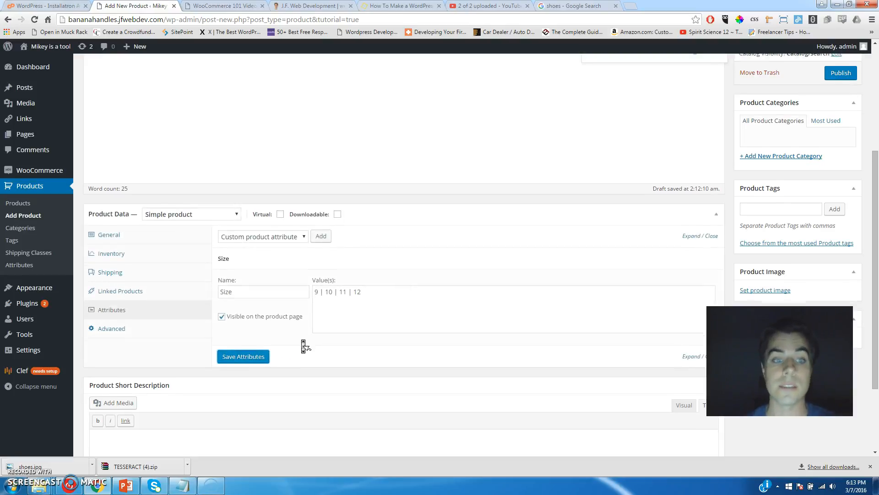
Upload shoes.jpg and set it as the Amazing Shoe product image.
scroll(302, 340, "down", 3)
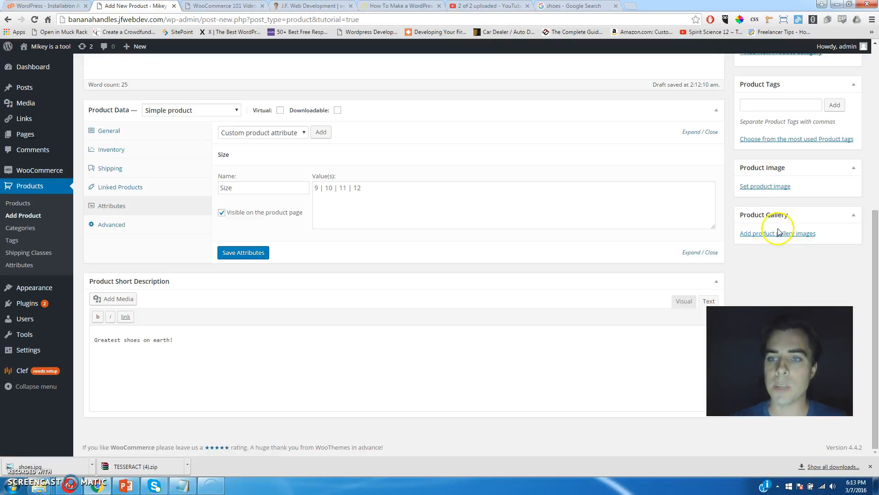
left_click(776, 192)
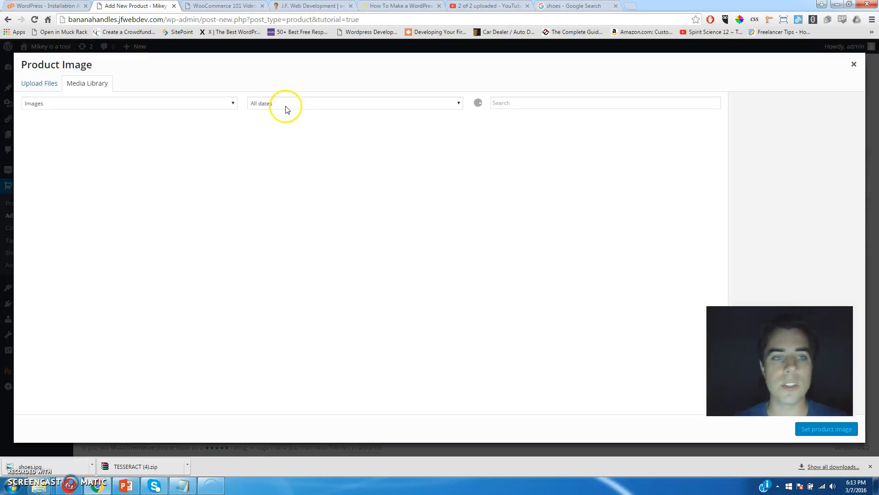
left_click(40, 82)
left_click(439, 237)
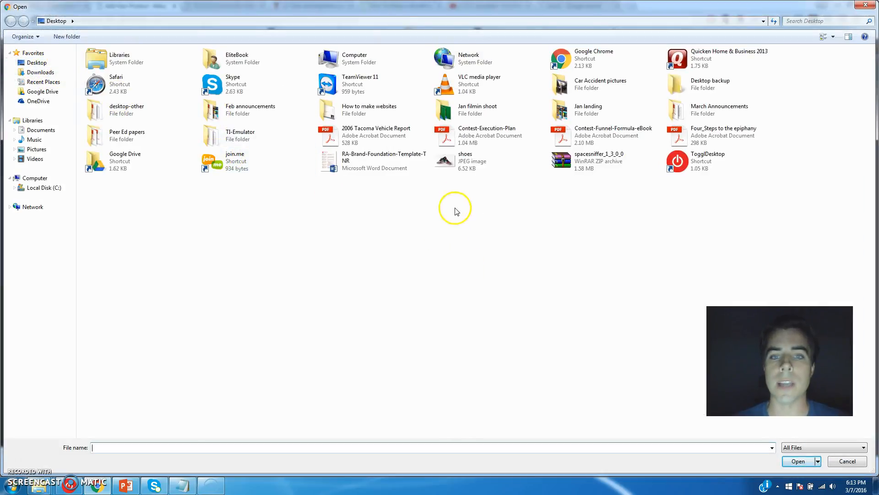
double_click(467, 172)
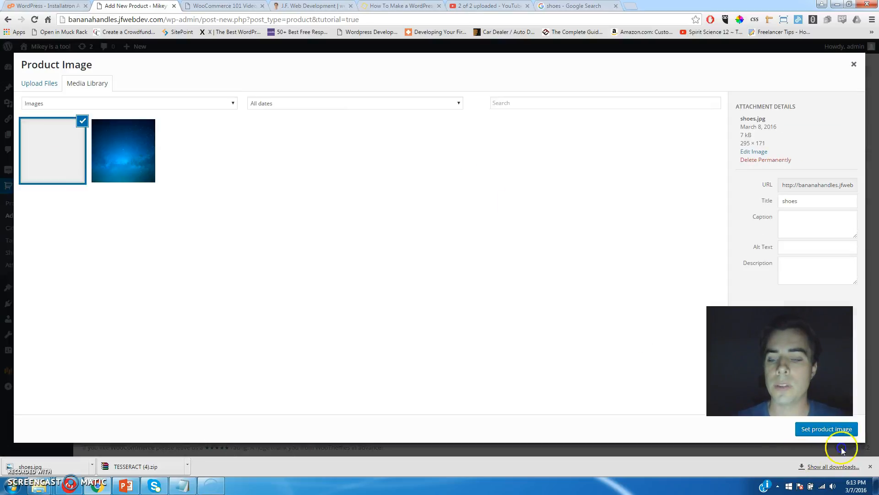
left_click(826, 429)
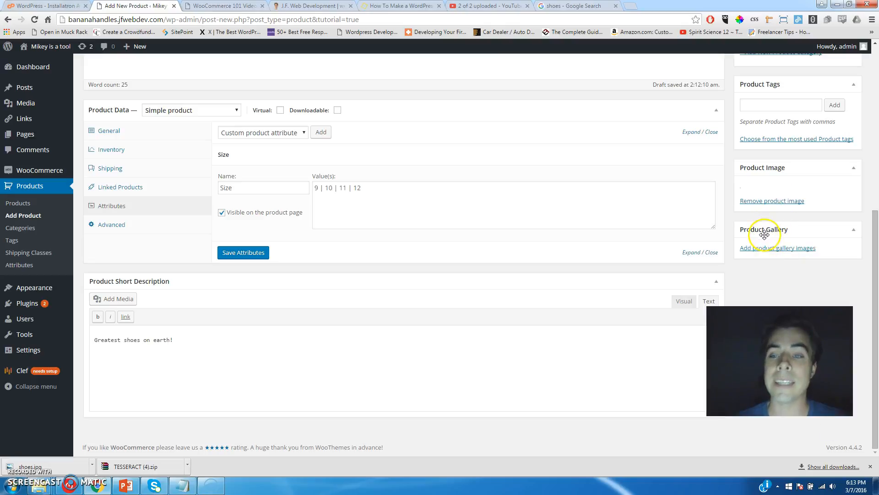
left_click(772, 251)
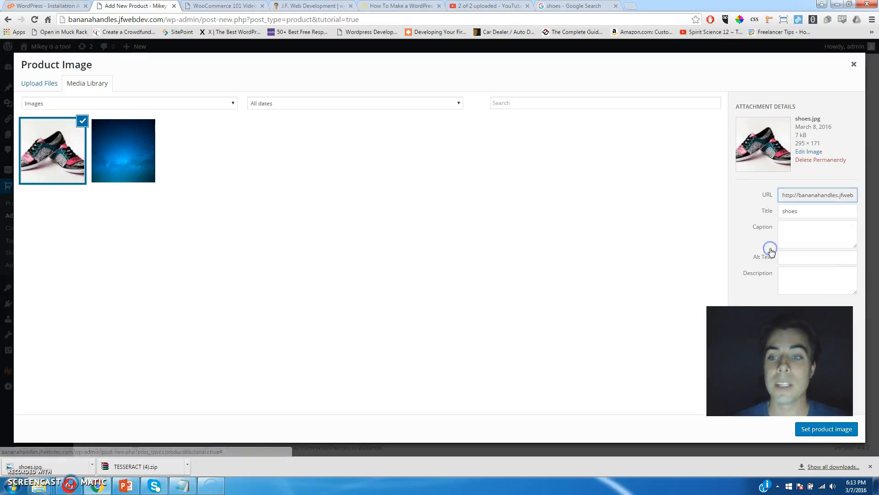
left_click(811, 429)
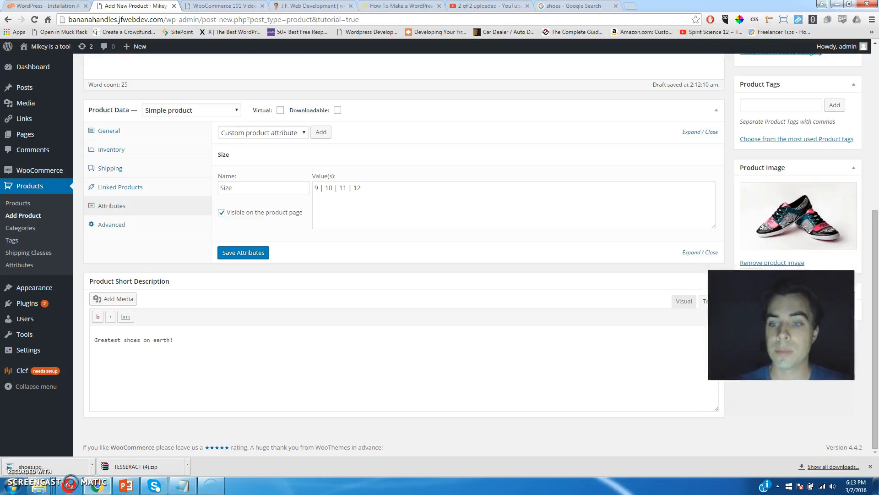
Add the shoes.jpg photo to the product gallery three times.
left_click(757, 312)
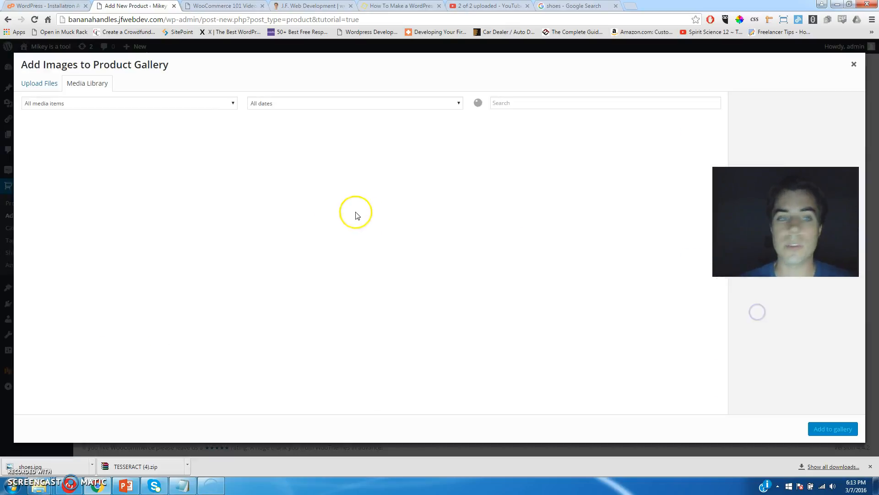
left_click(65, 146)
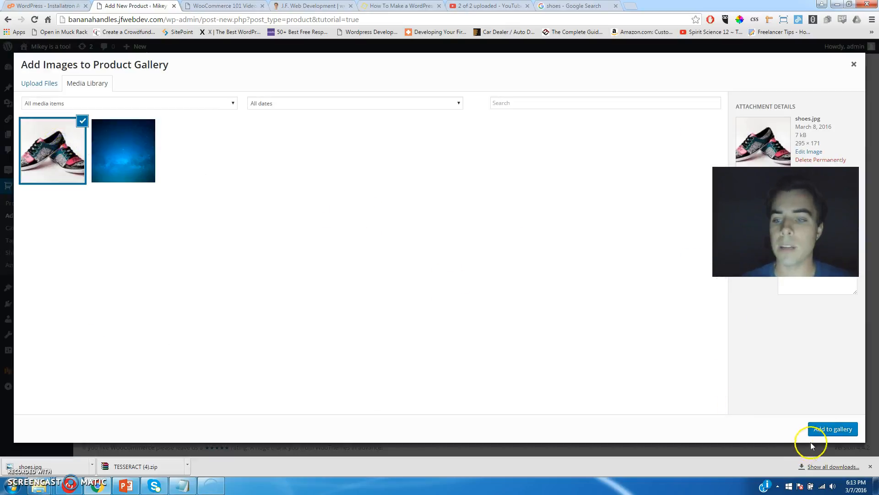
left_click(830, 429)
left_click(770, 356)
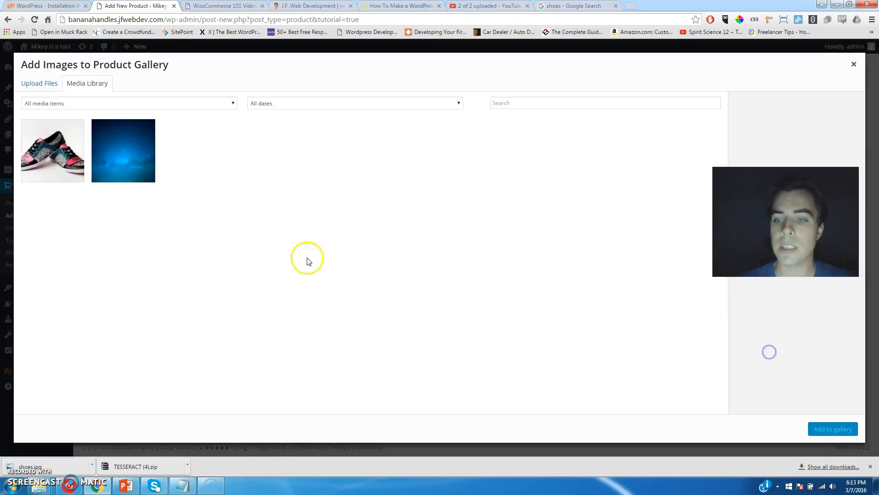
left_click(52, 150)
left_click(832, 429)
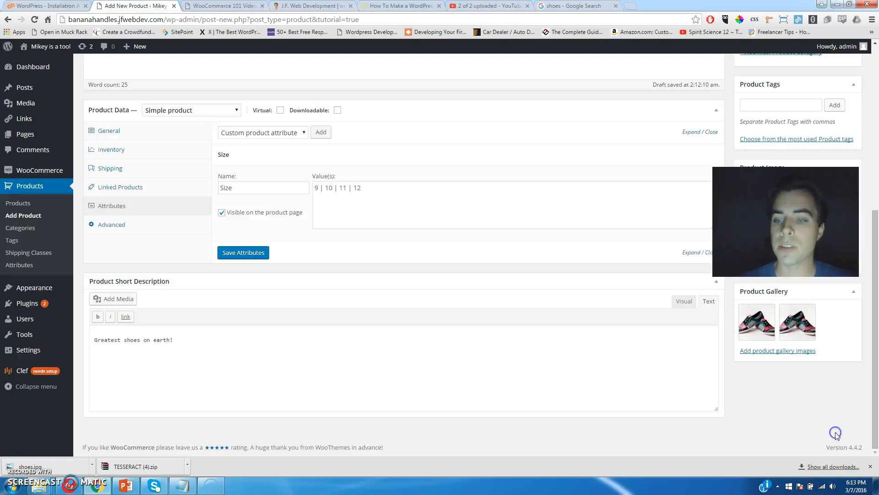
left_click(763, 352)
left_click(74, 152)
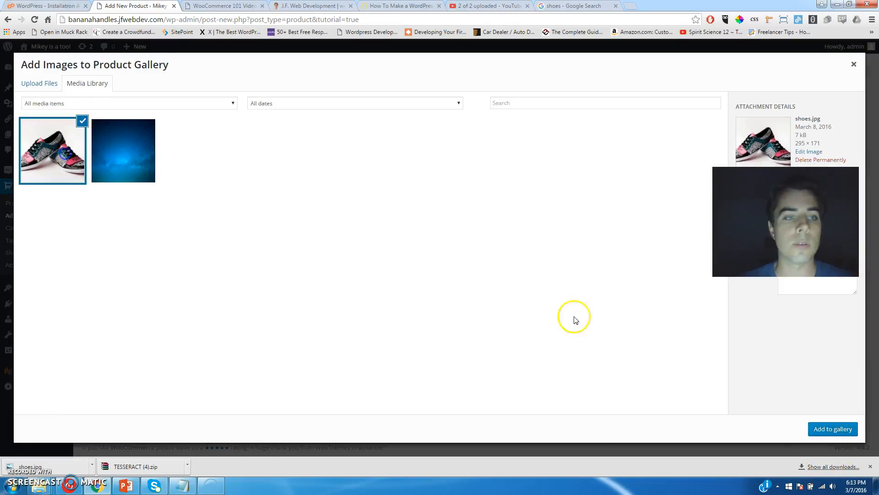
left_click(822, 428)
left_click_drag(785, 222, 790, 404)
left_click_drag(875, 275, 874, 213)
left_click(757, 215)
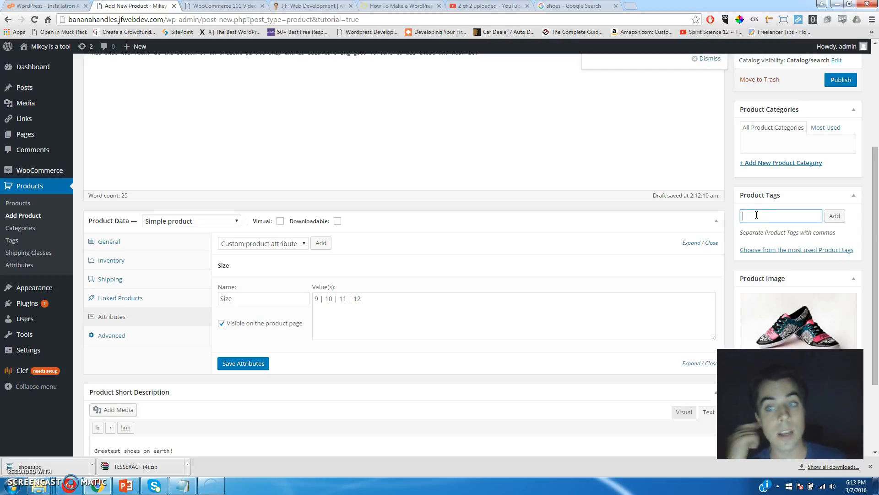
Create the Men's Shoes and Women's Shoes product categories.
left_click(771, 168)
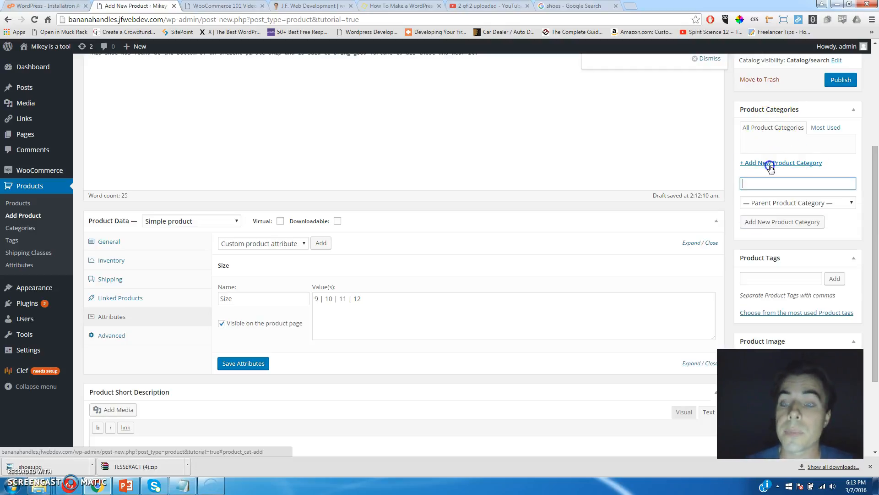
type("Men's Shoes")
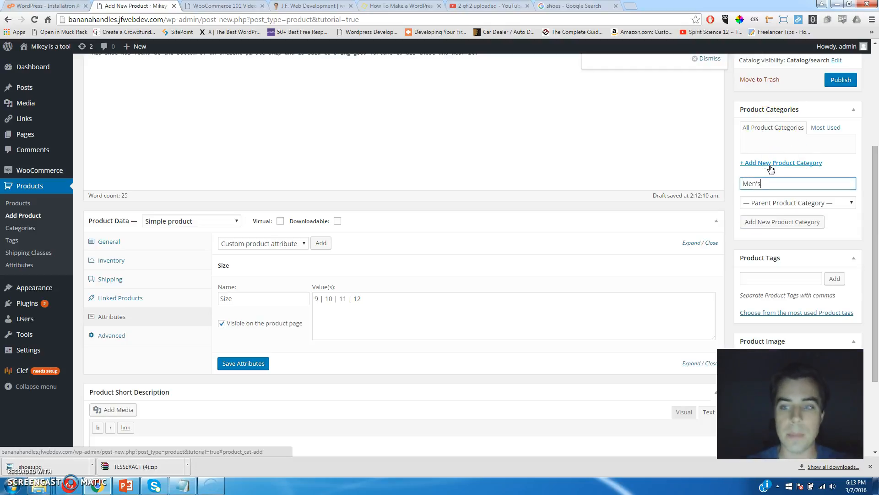
left_click(770, 222)
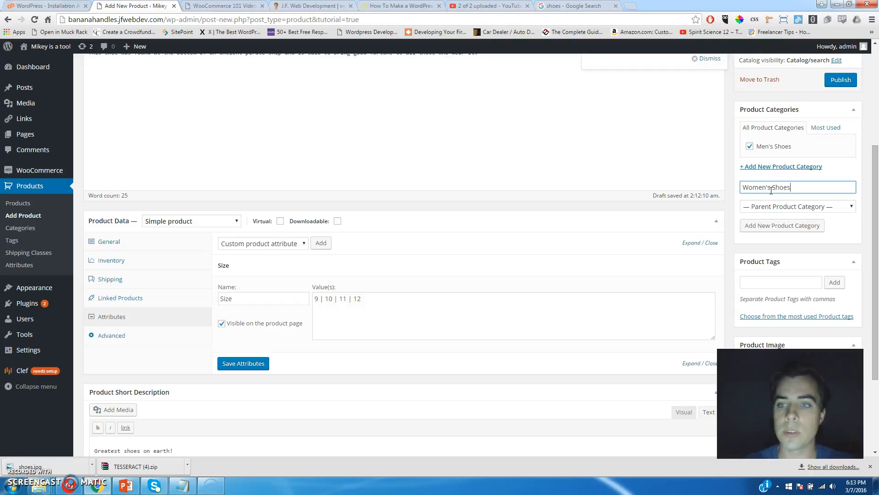
left_click(768, 226)
Create Activewear under Women's Shoes and file the product under Women's Shoes and Activewear.
left_click(774, 196)
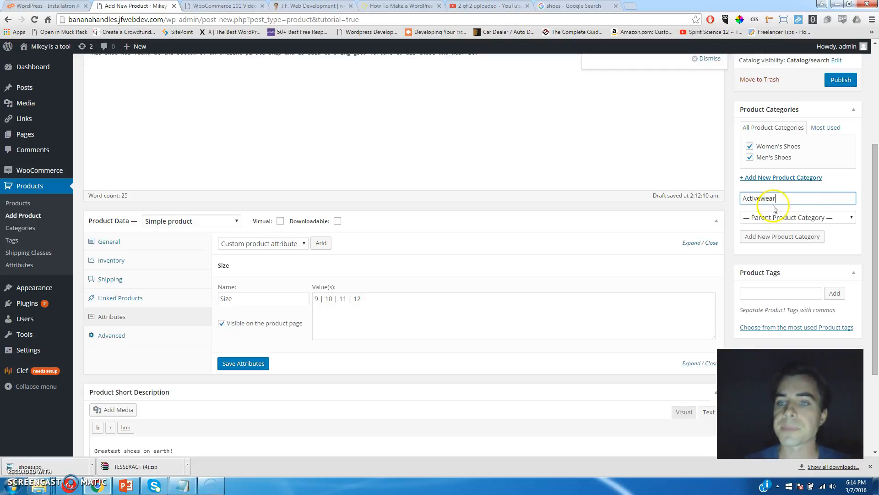
left_click(772, 215)
left_click(767, 247)
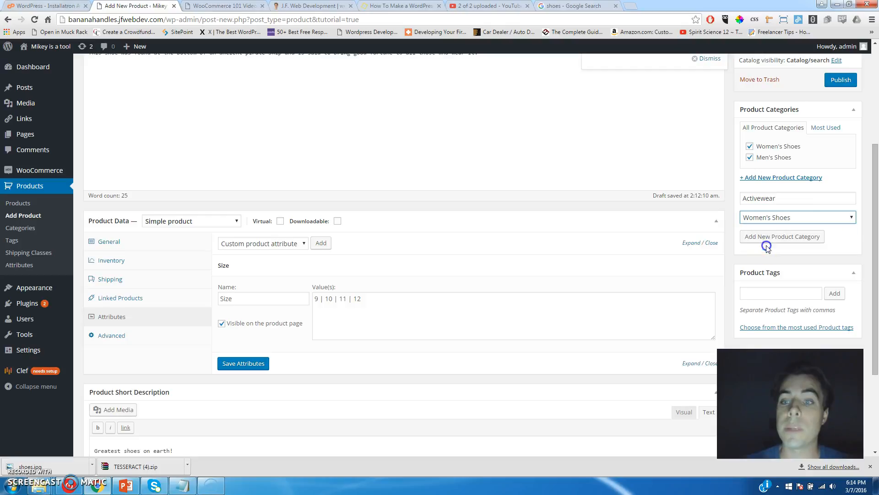
left_click(767, 239)
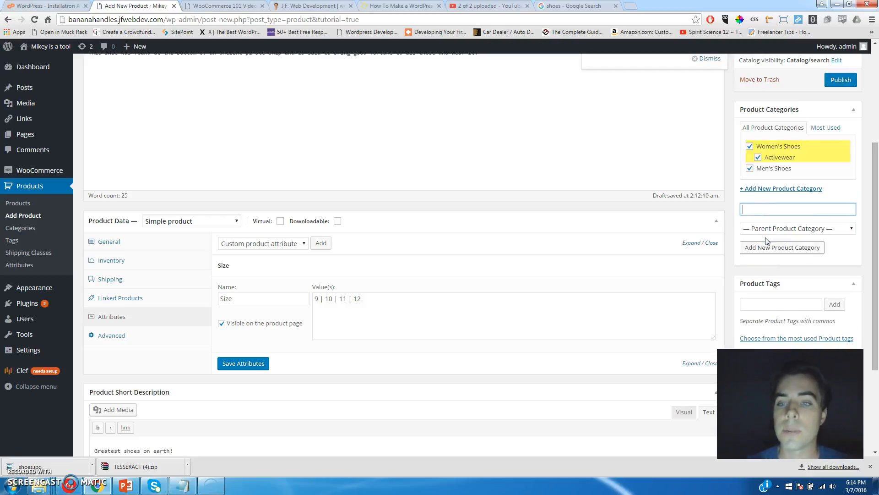
left_click(750, 148)
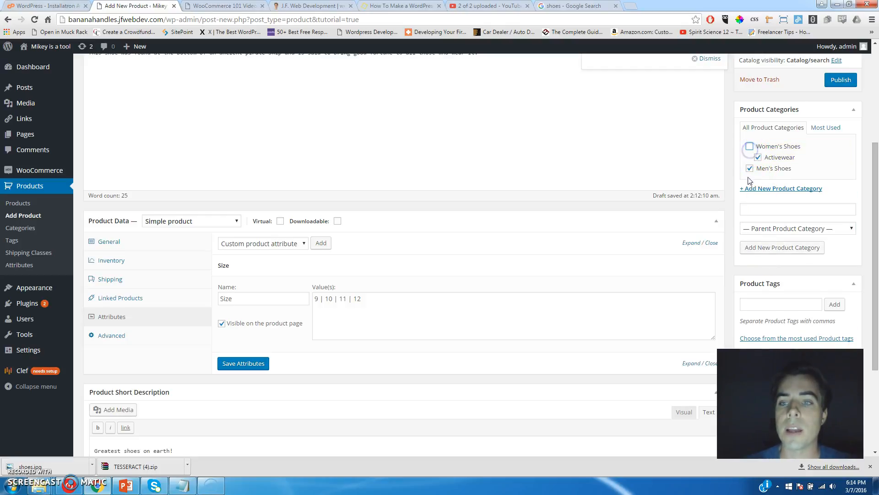
left_click(750, 146)
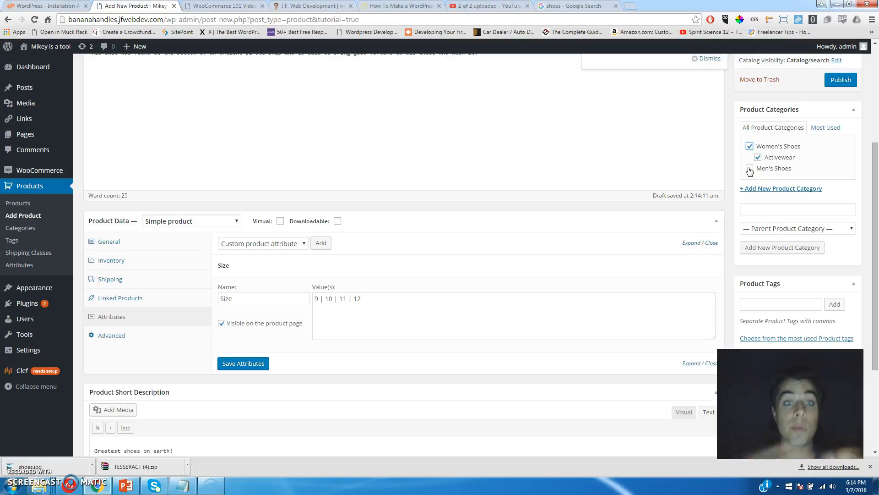
left_click_drag(875, 187, 877, 213)
left_click(792, 258)
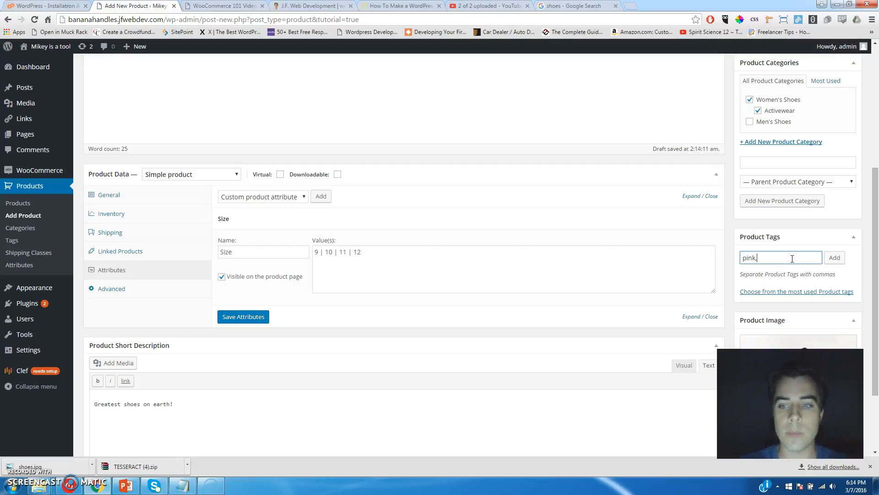
Tag the product pink, blue, laces and sneaker.
left_click(832, 257)
left_click(774, 262)
type("blue")
left_click(824, 258)
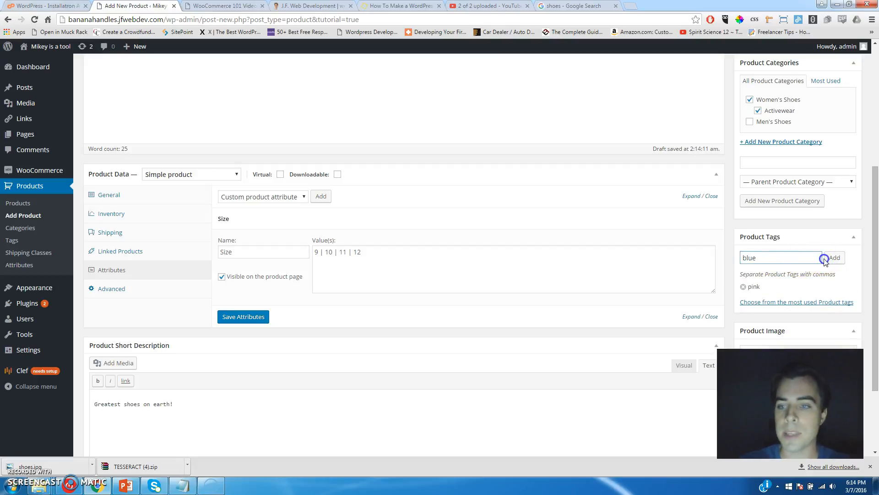
left_click(774, 258)
type("laces")
left_click(832, 257)
left_click(779, 258)
type("sneaker")
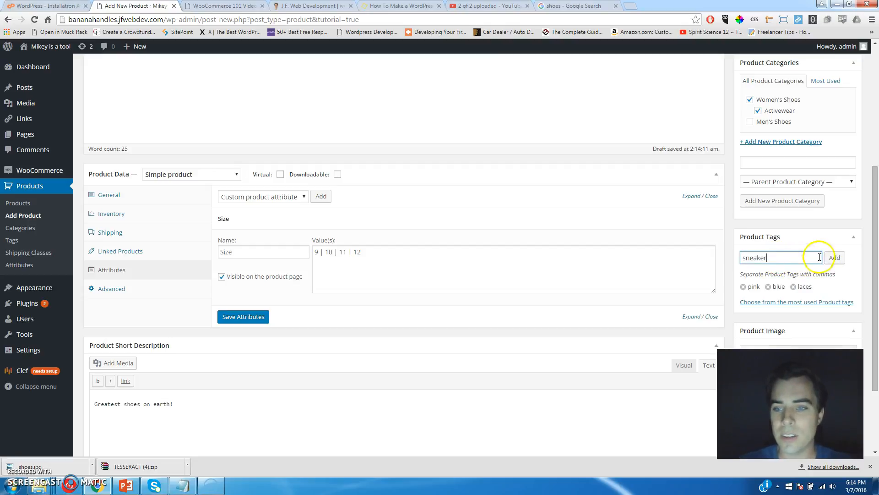
left_click(837, 258)
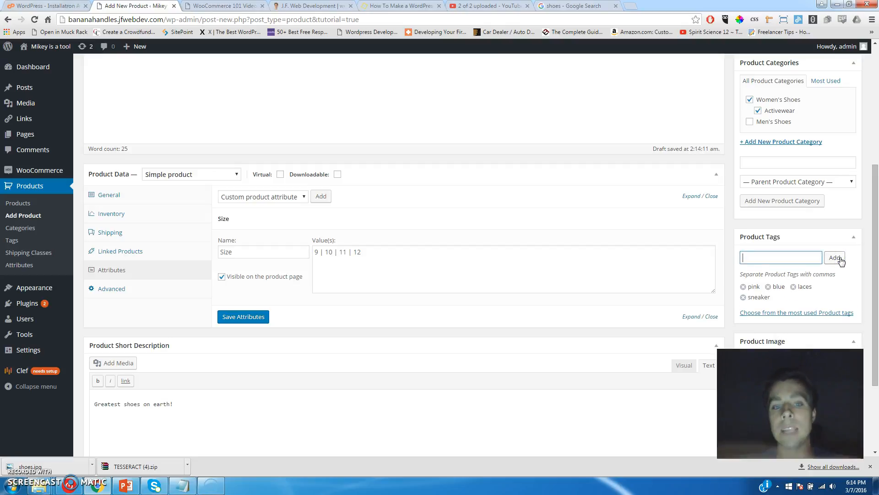
Publish Amazing Shoe and view its live product page.
left_click(870, 248)
left_click_drag(876, 240, 876, 133)
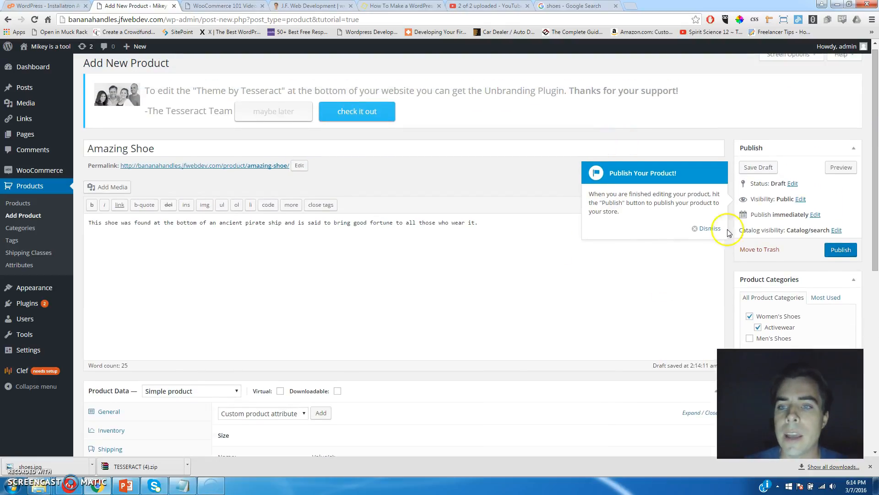
left_click(843, 251)
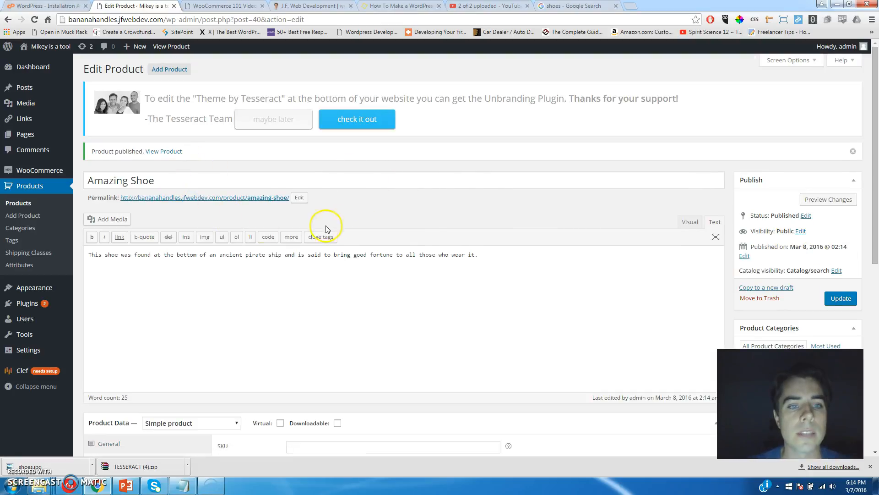
left_click(241, 200)
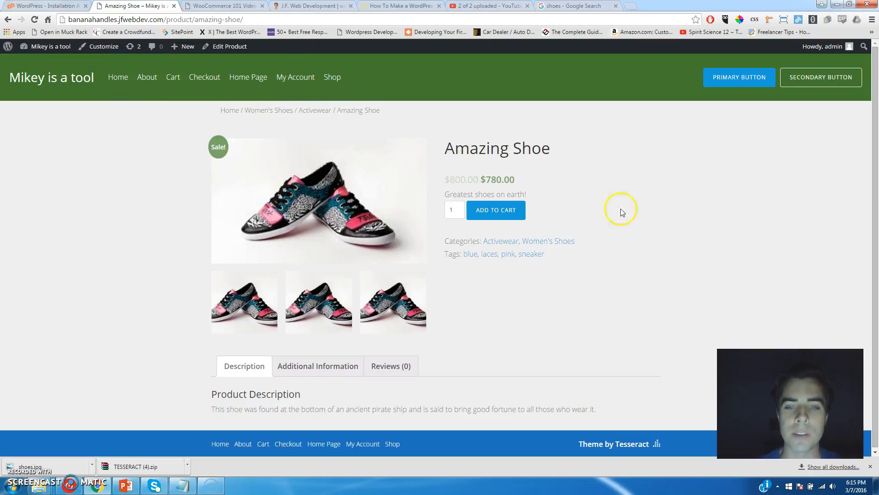
Preview the third gallery photo, then add two Amazing Shoes to the cart.
left_click(402, 308)
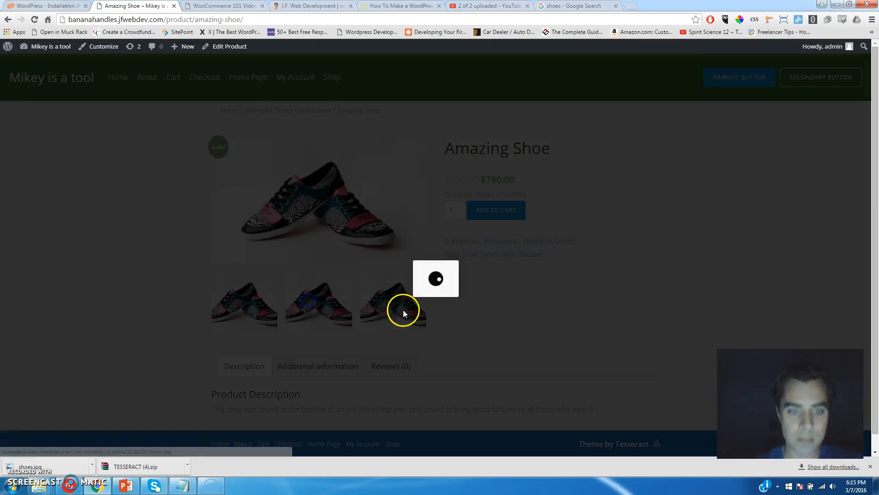
left_click(511, 222)
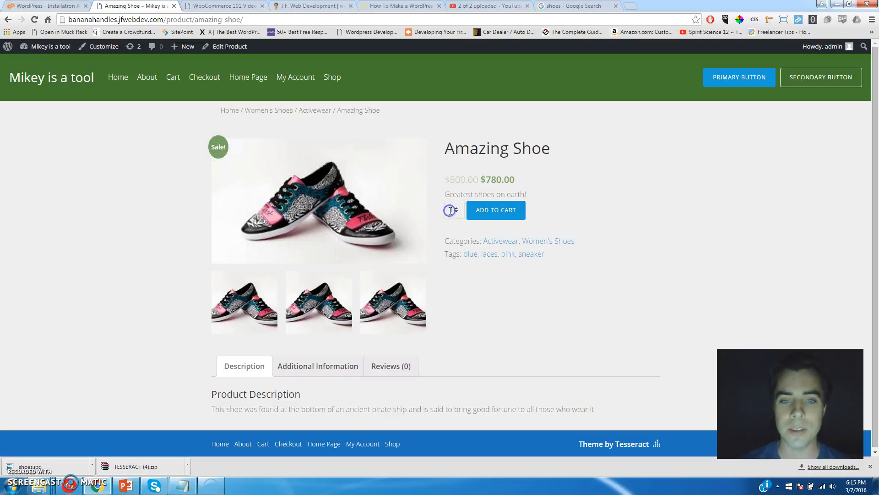
scroll(575, 214, "down", 1)
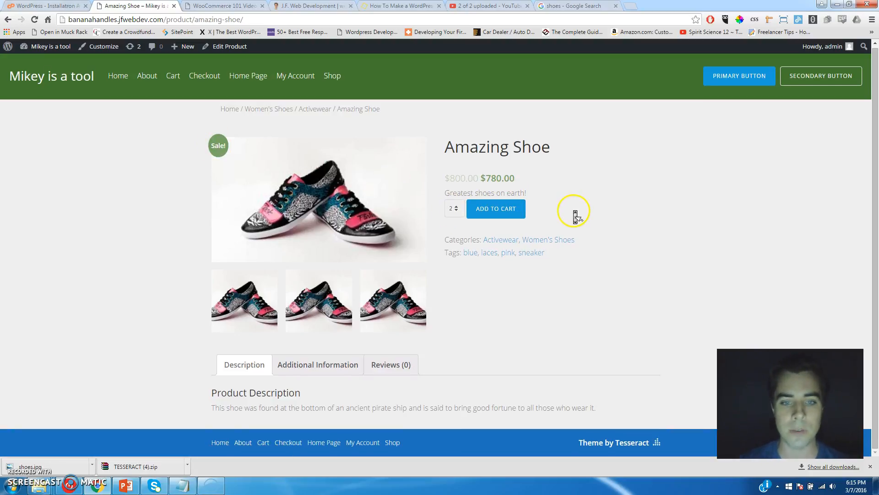
left_click(500, 208)
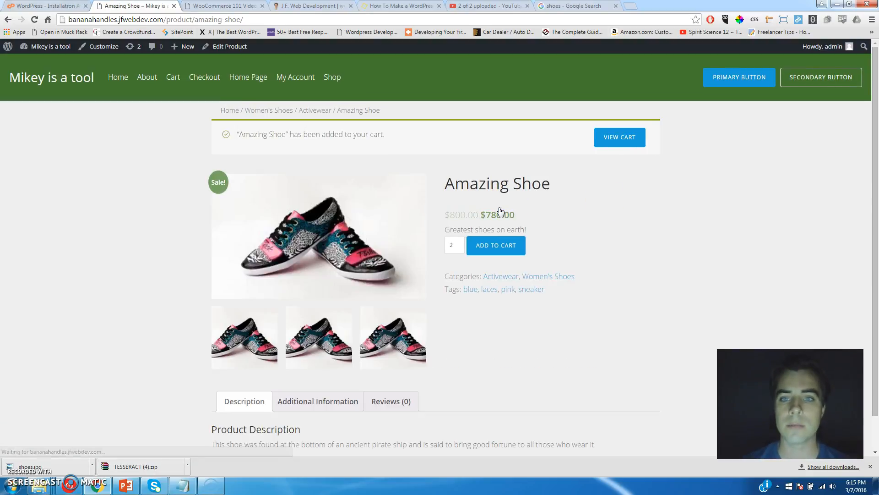
Go from the cart to checkout and review the $1,560.00 order for two Amazing Shoes.
left_click(618, 135)
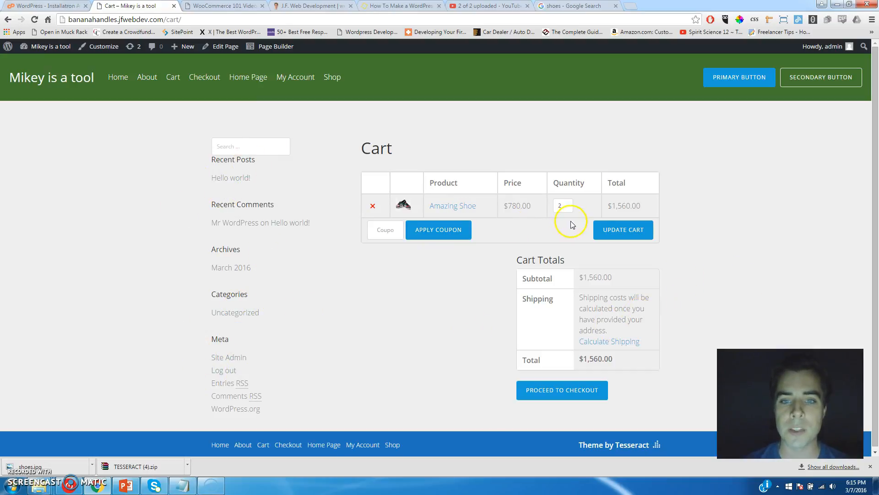
left_click(551, 387)
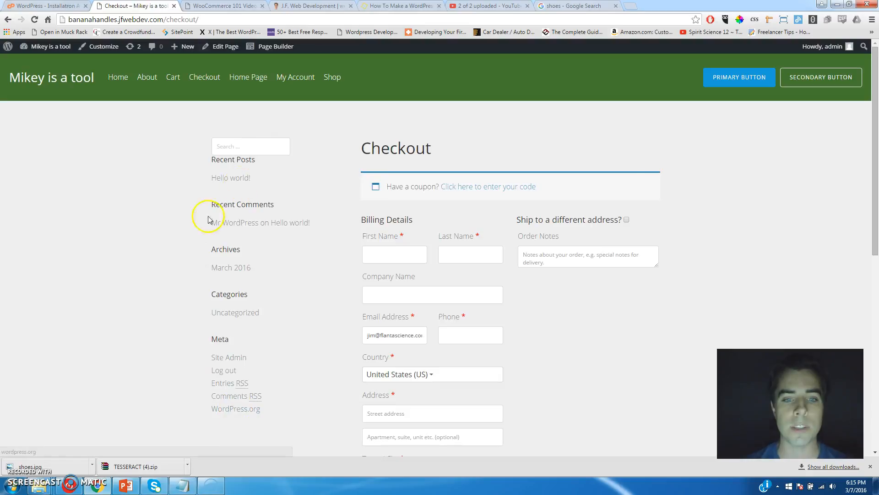
scroll(738, 176, "down", 4)
scroll(739, 179, "down", 3)
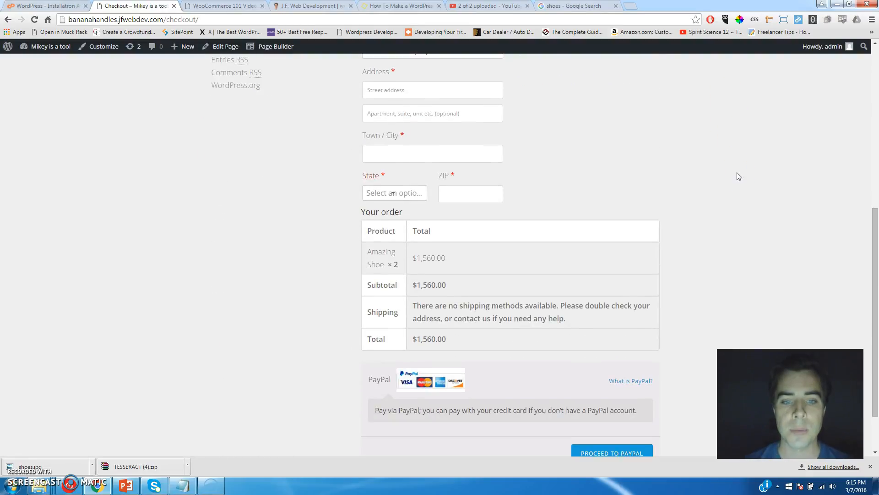
scroll(739, 178, "up", 6)
scroll(738, 178, "down", 8)
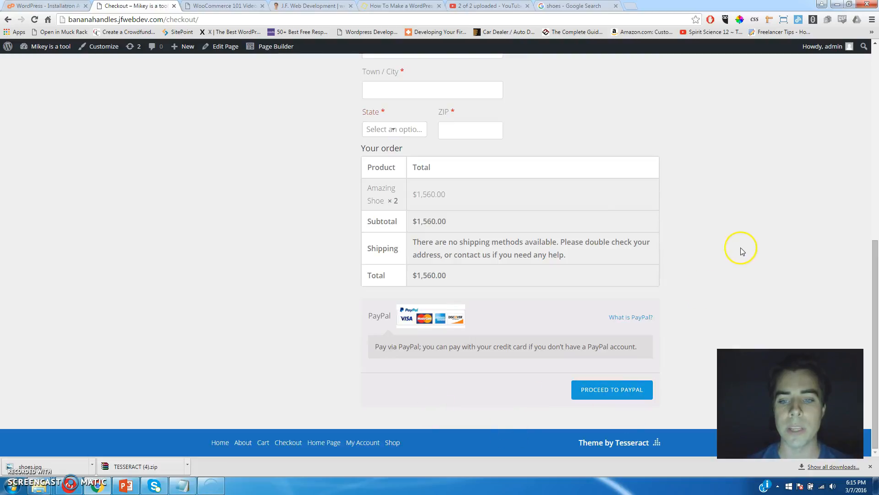
scroll(736, 288, "up", 10)
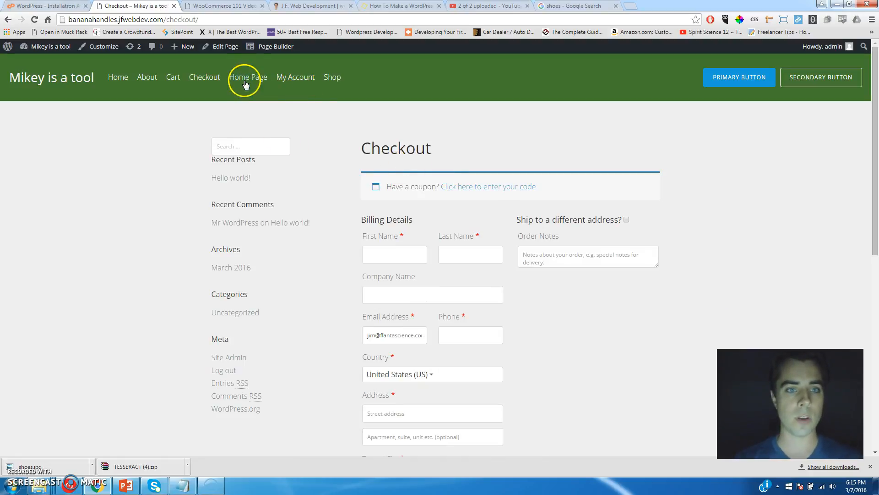
View the Shop page listing Amazing Shoe, then return to the admin Dashboard.
left_click(332, 79)
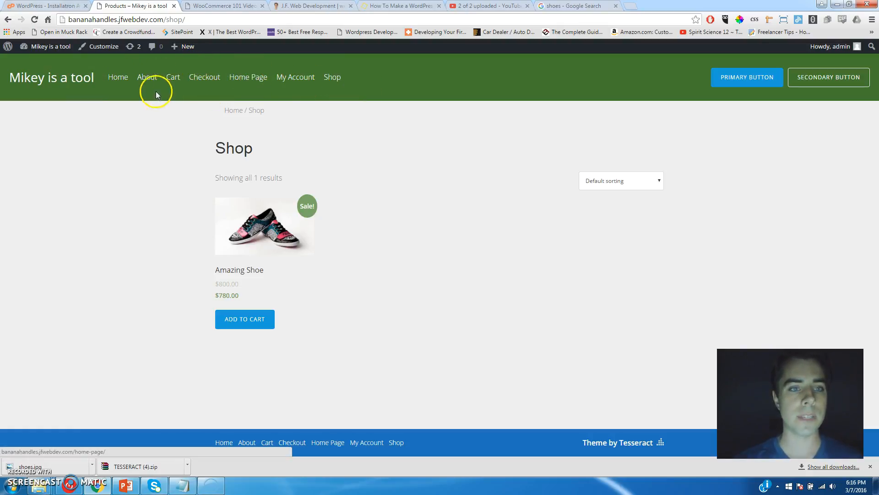
mouse_move(49, 48)
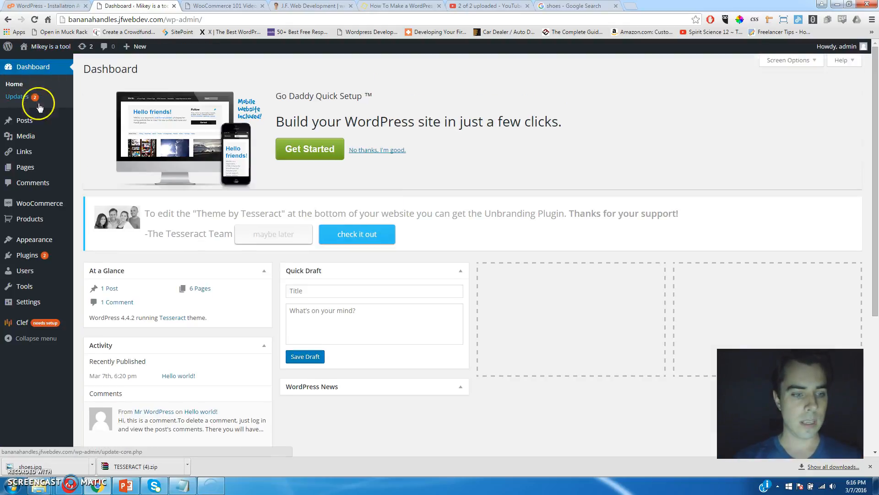
mouse_move(24, 171)
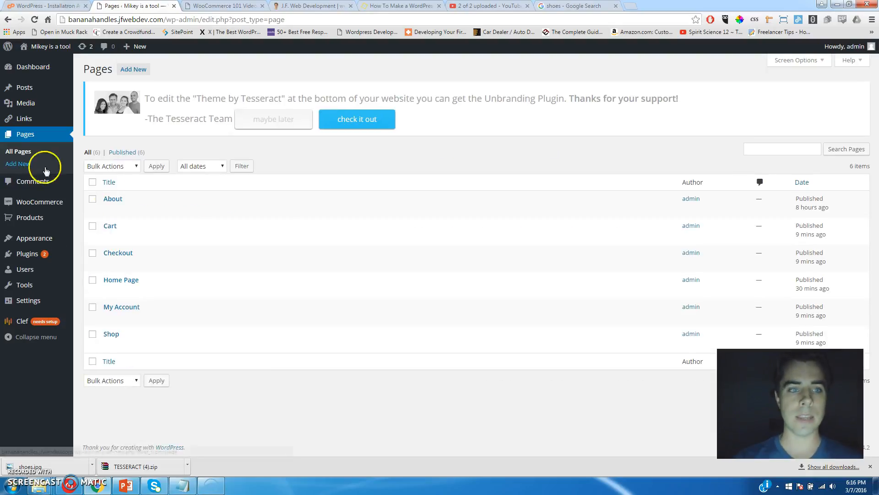
Give the Shop page the Full Width Page template and update it.
left_click(109, 345)
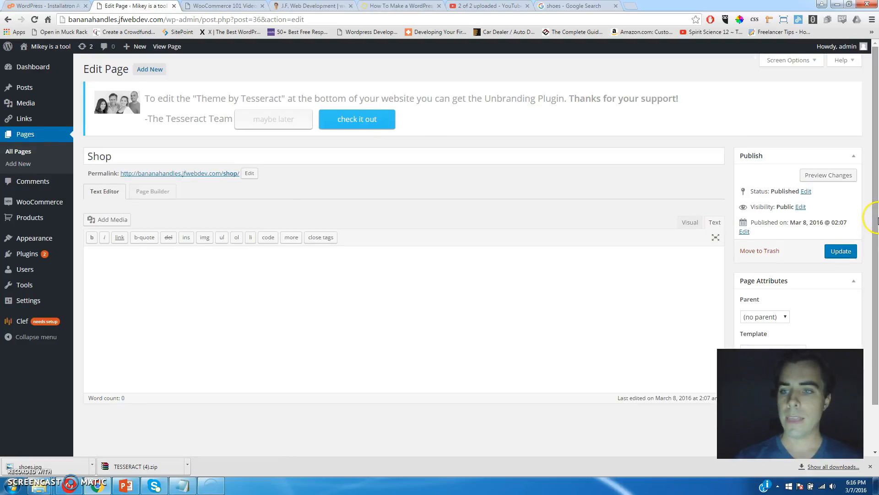
scroll(877, 221, "down", 2)
left_click(783, 299)
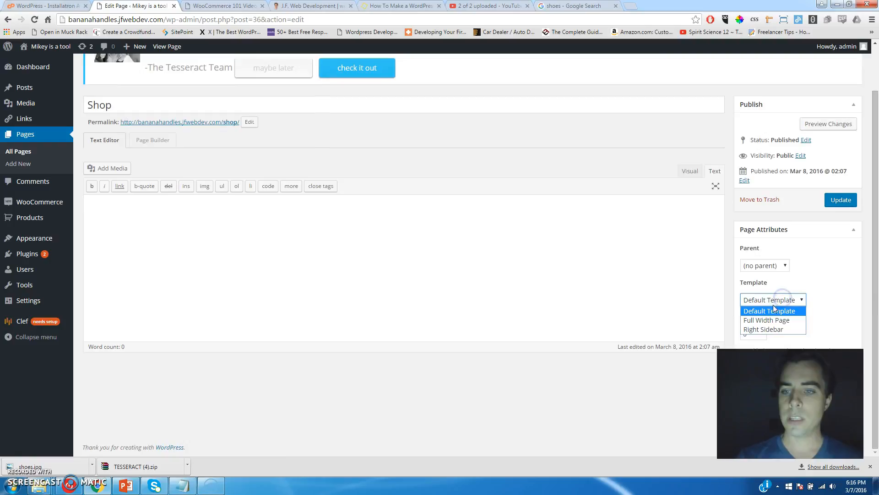
left_click(767, 320)
left_click(841, 200)
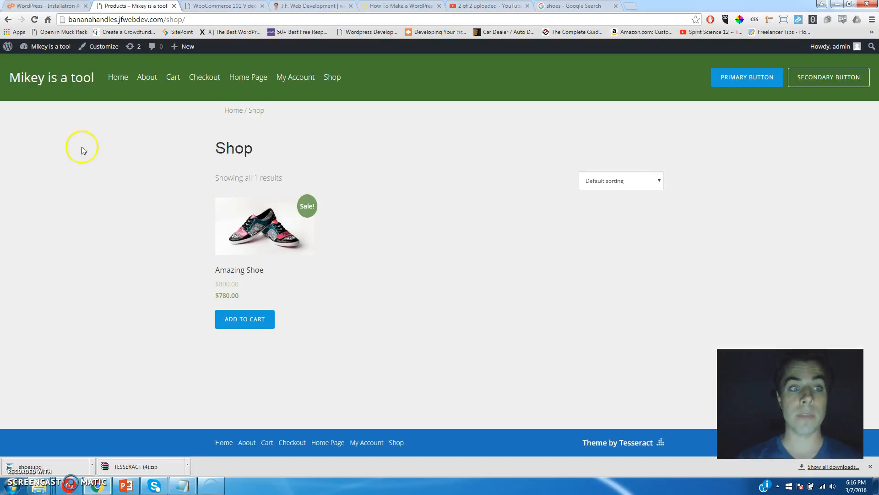
Check the live shop's sorting options, then bring up the Cart page's template choices.
left_click(654, 180)
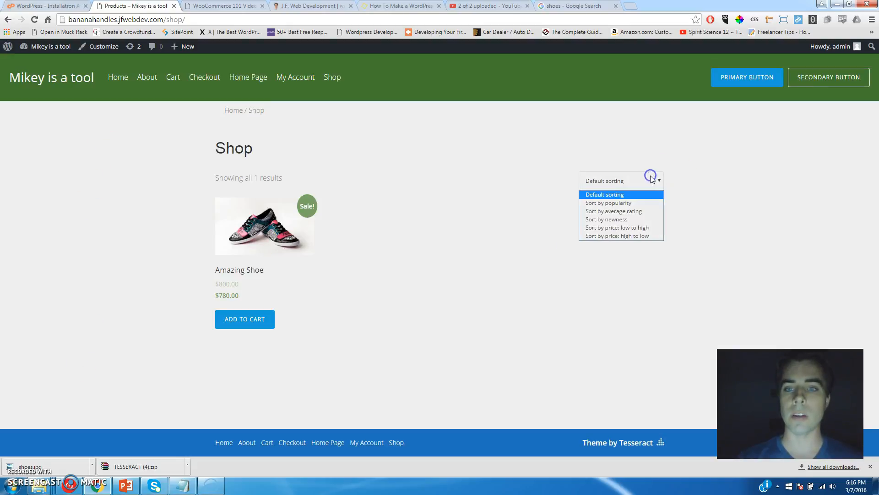
left_click(492, 157)
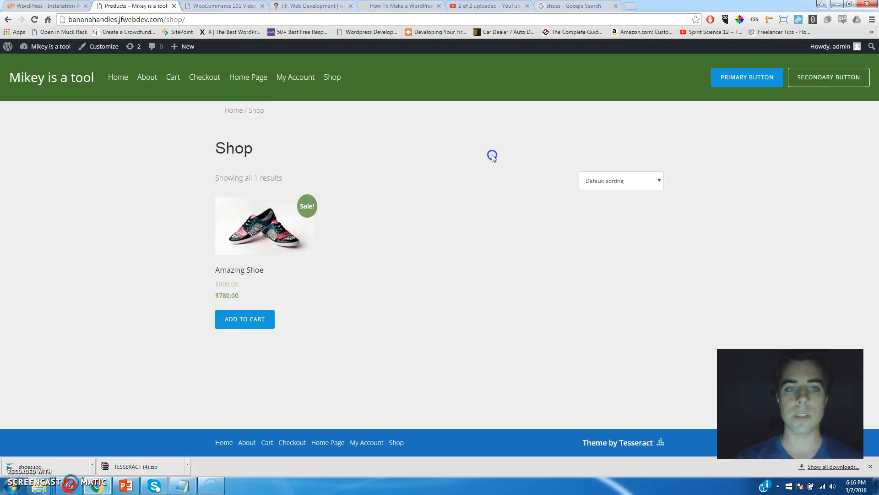
left_click(7, 21)
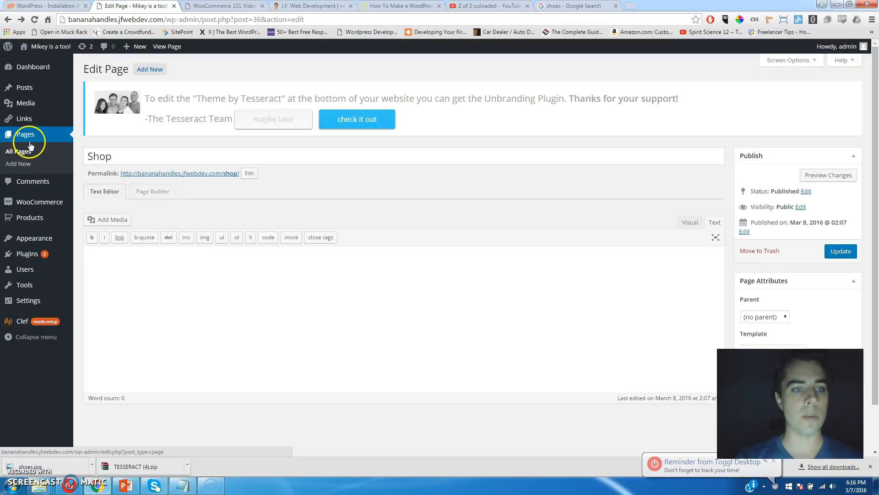
left_click(23, 136)
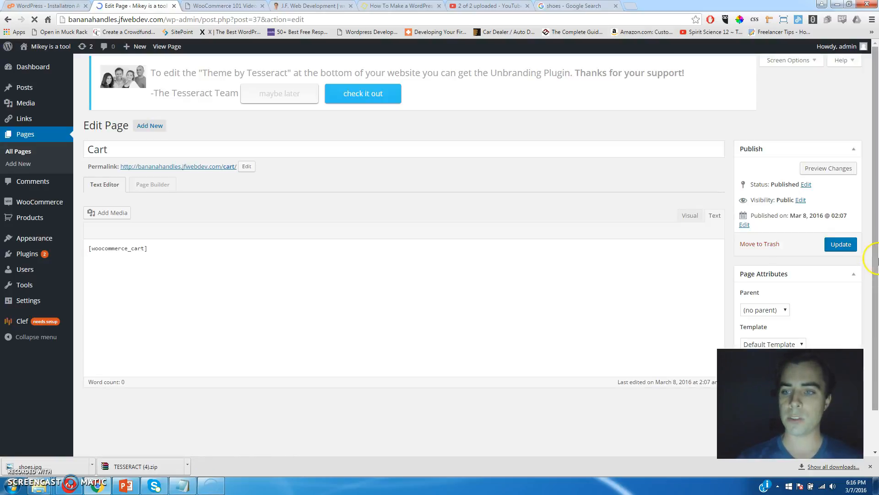
left_click(785, 304)
Save the Cart page with the Full Width Page template and inspect its [woocommerce_cart] shortcode.
left_click(771, 326)
left_click(842, 206)
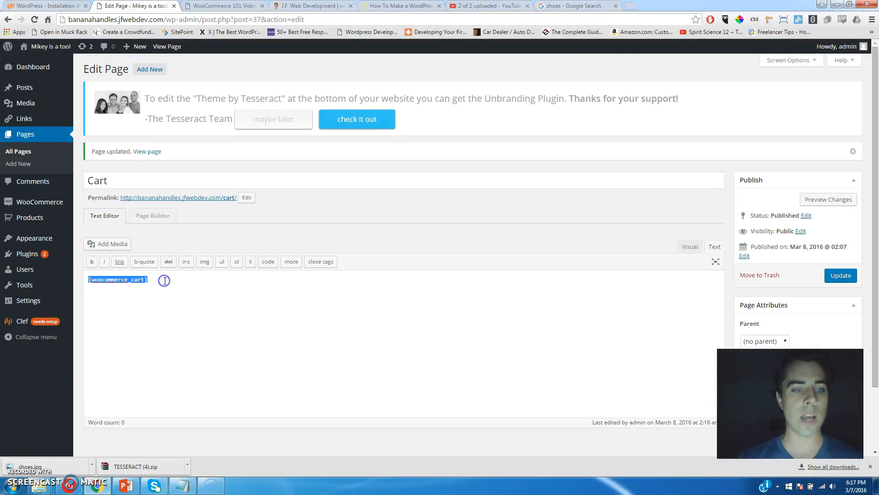
left_click_drag(165, 281, 77, 280)
right_click(75, 281)
left_click(179, 296)
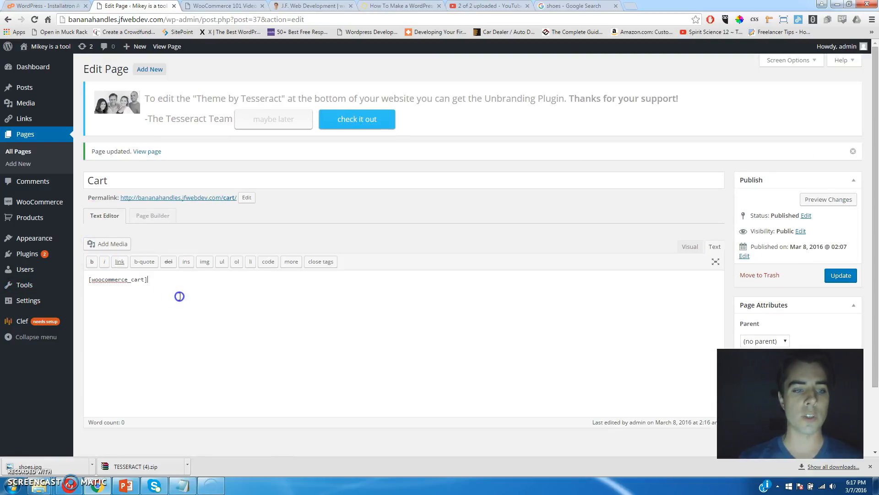
left_click_drag(170, 284, 98, 284)
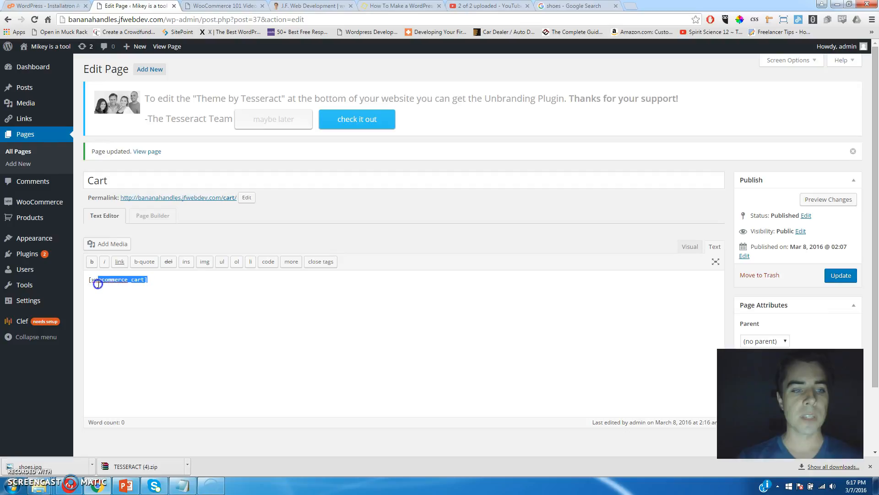
left_click(162, 285)
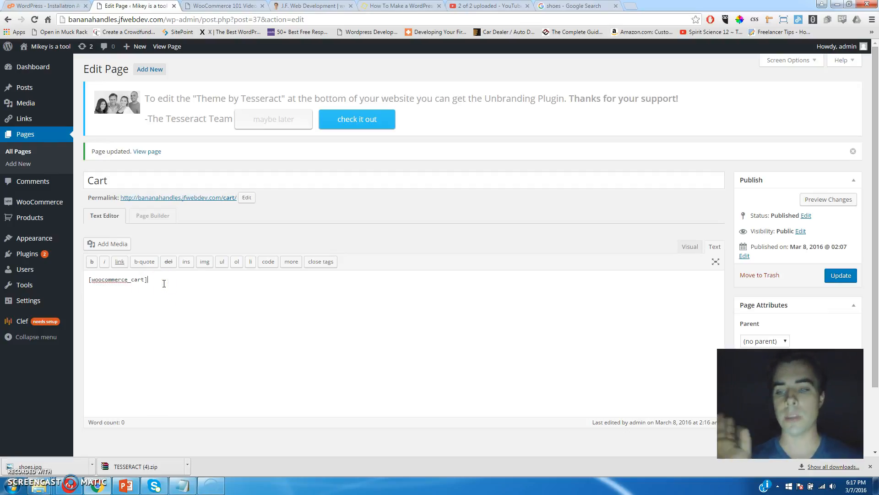
Select the [woocommerce_cart] shortcode and title text, then return to All Pages.
left_click_drag(150, 278, 85, 279)
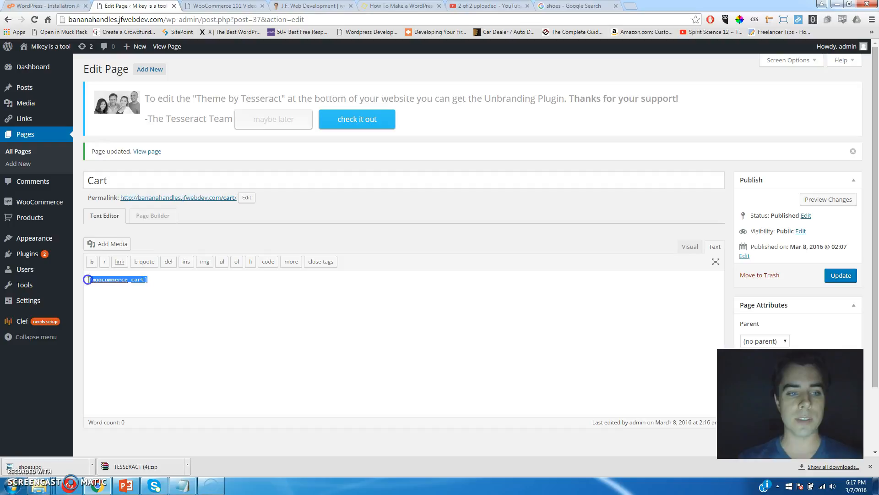
left_click(87, 279)
left_click_drag(153, 280, 98, 277)
left_click_drag(108, 180, 89, 180)
left_click_drag(88, 279, 150, 278)
left_click(152, 278)
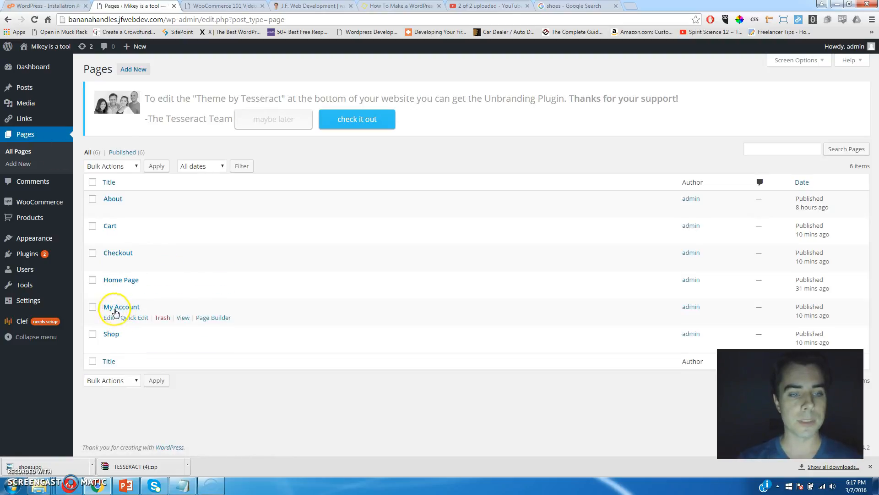
Switch the My Account page to the Full Width Page template and update it.
left_click(109, 317)
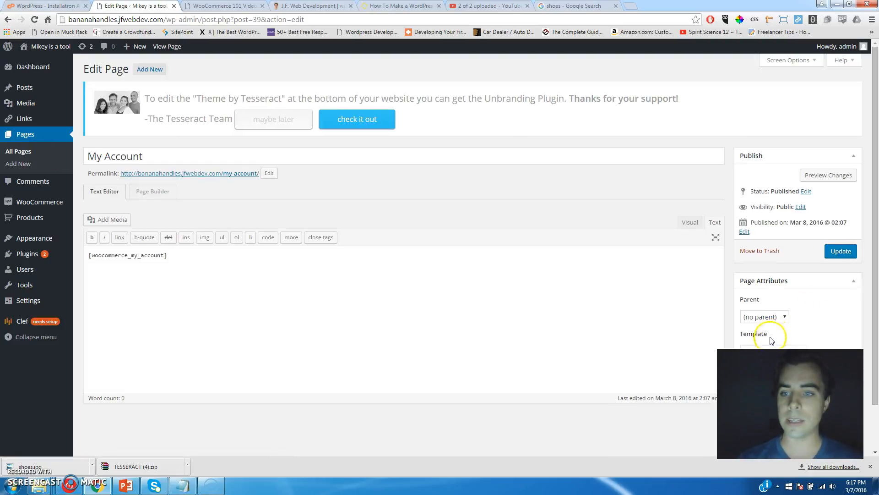
left_click_drag(872, 250, 875, 284)
left_click(791, 310)
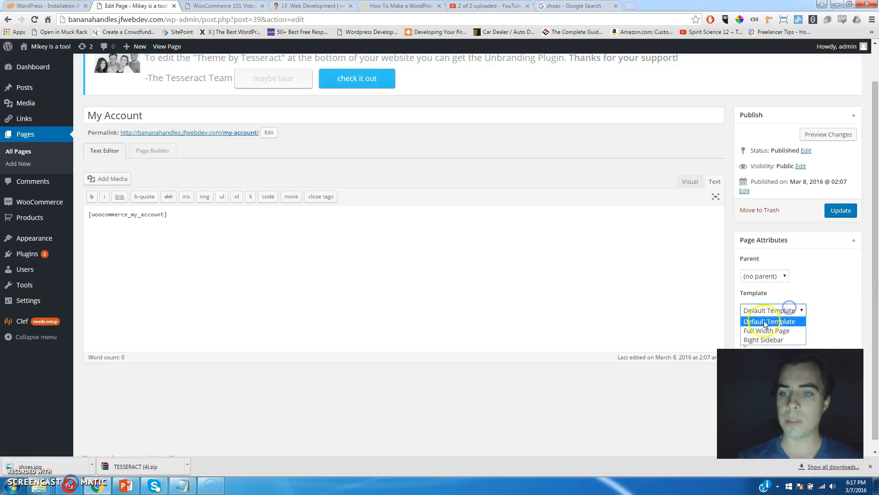
left_click(756, 329)
left_click(840, 210)
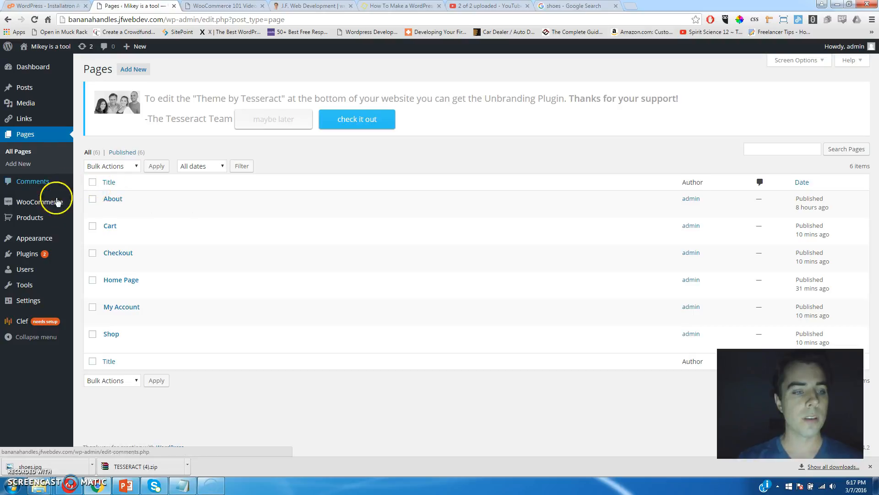
mouse_move(36, 241)
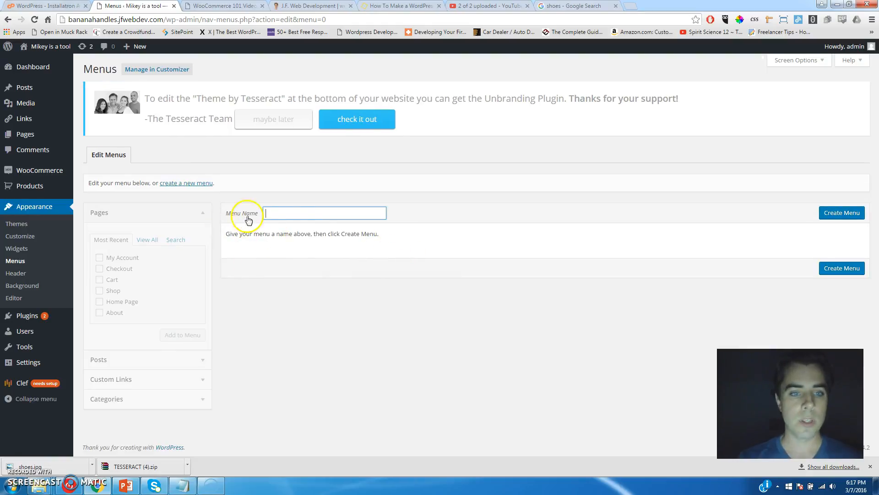
Create 'Main Menu' and add the Home Page, About and Shop pages to it.
type("Main Menu")
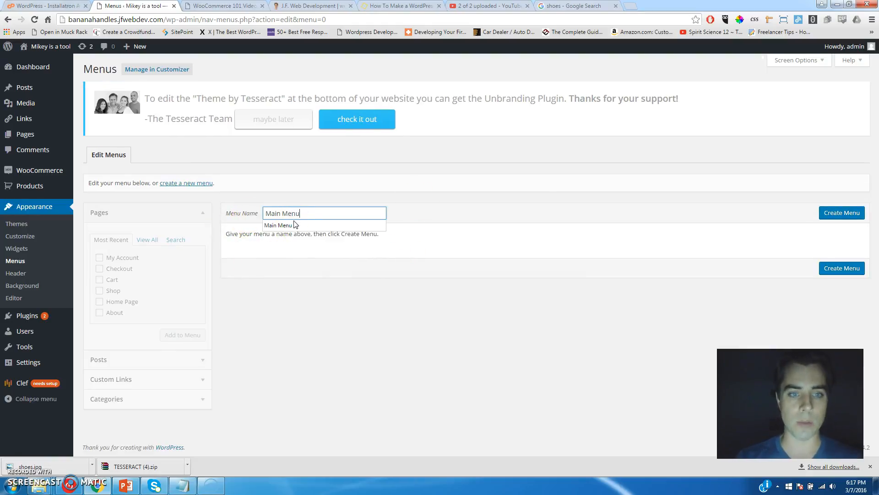
left_click(829, 213)
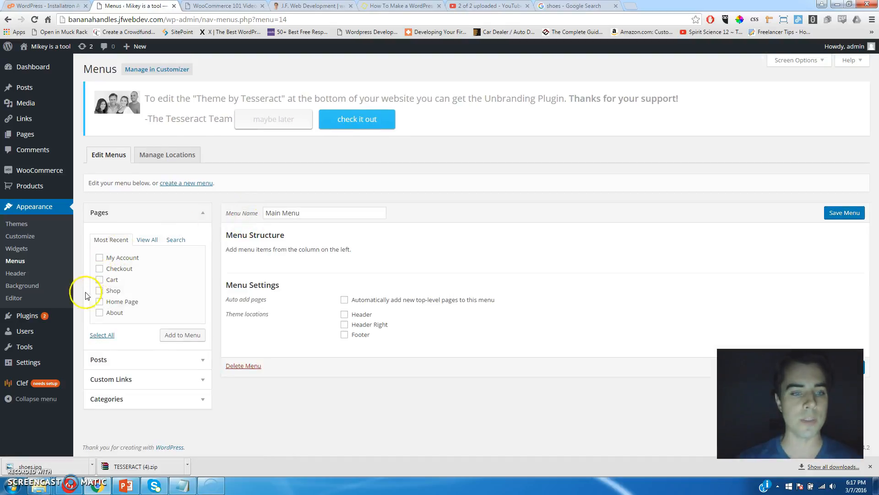
left_click(182, 335)
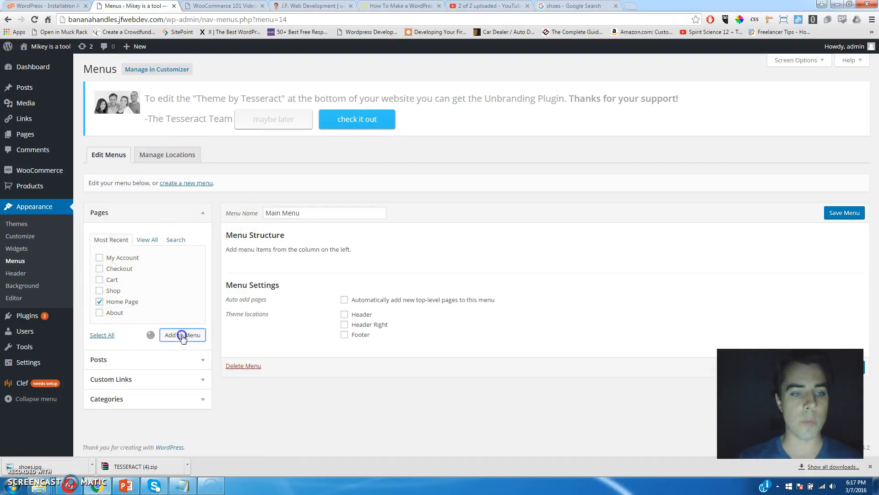
left_click(99, 312)
left_click(189, 339)
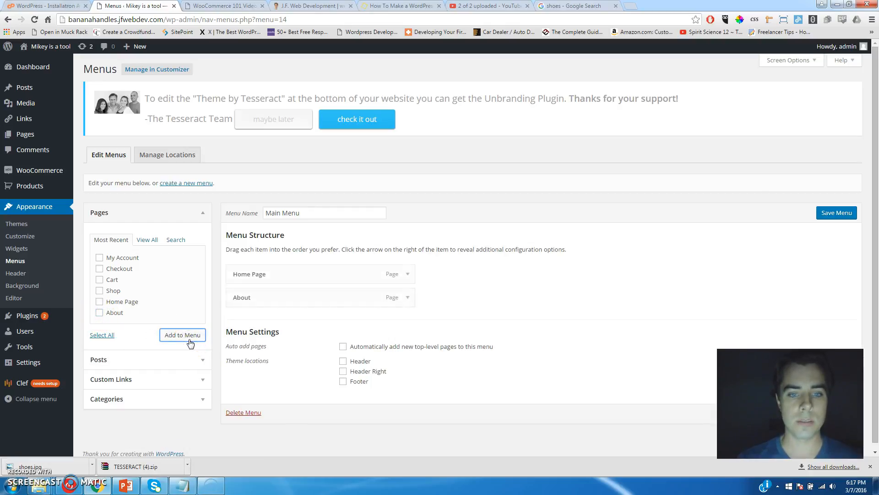
left_click(99, 291)
left_click(190, 337)
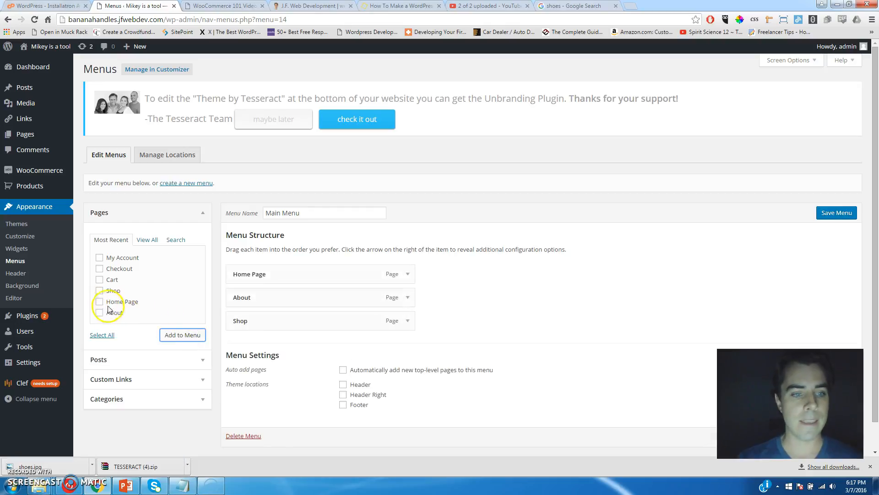
Add the My Account, Checkout and Cart pages to the Main Menu.
left_click(100, 257)
left_click(183, 335)
left_click(100, 268)
left_click(182, 334)
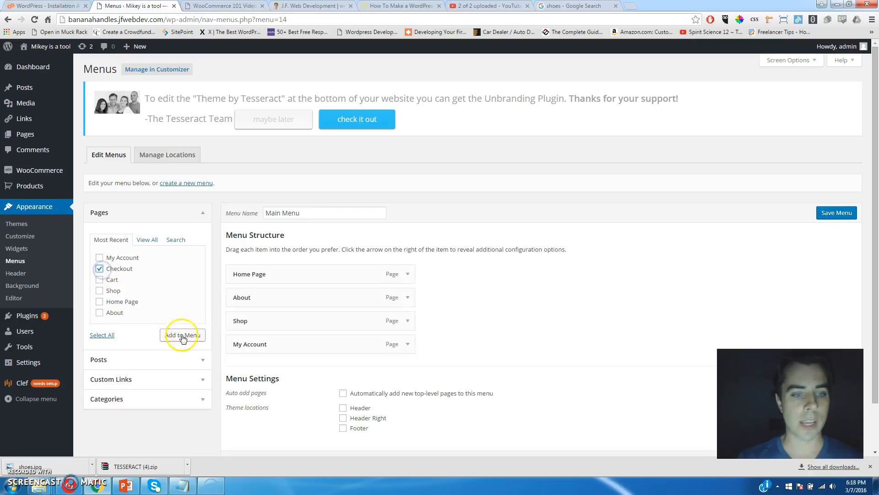
left_click(99, 280)
left_click(183, 335)
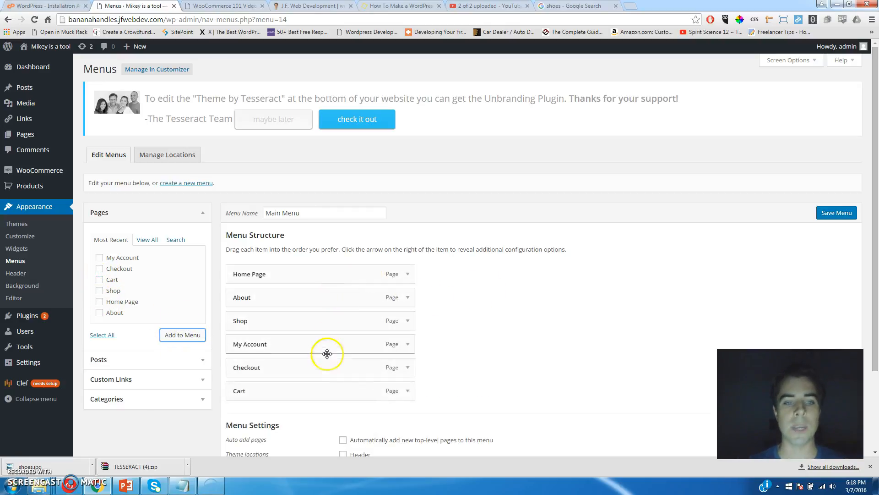
Glance at the Custom Links and Posts boxes, then save the Main Menu.
left_click(149, 384)
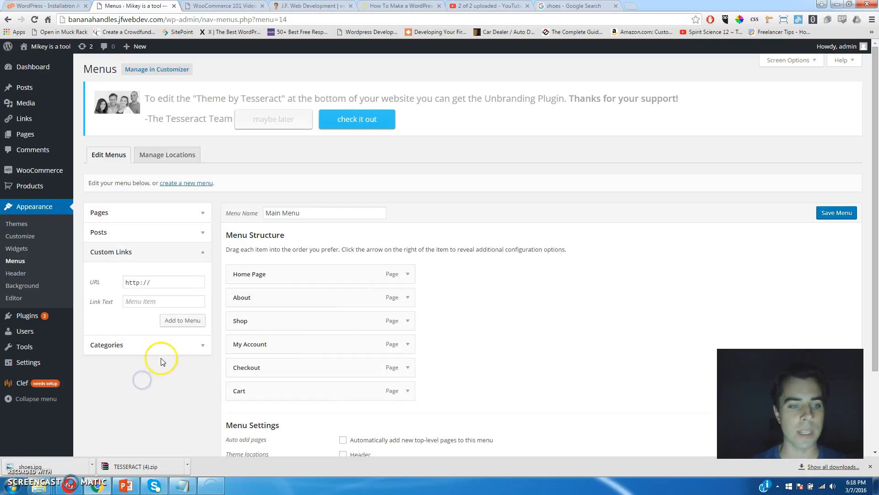
left_click(128, 231)
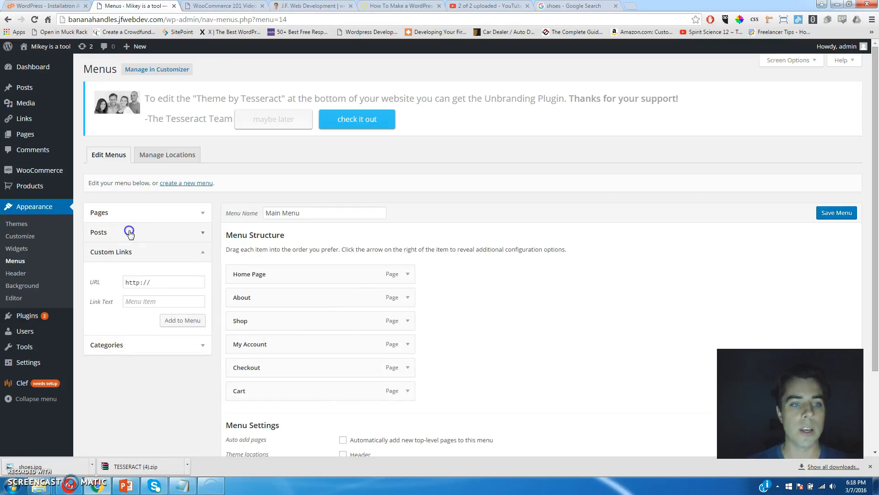
left_click(156, 214)
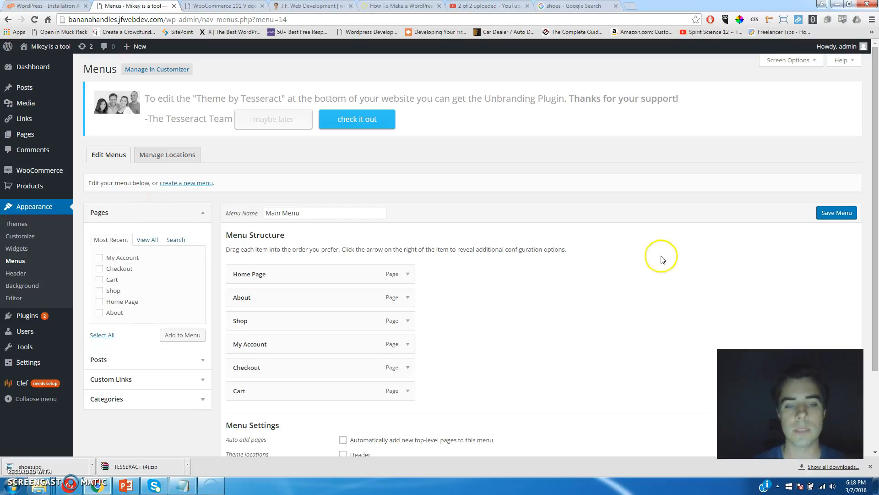
scroll(640, 243, "down", 1)
left_click(835, 173)
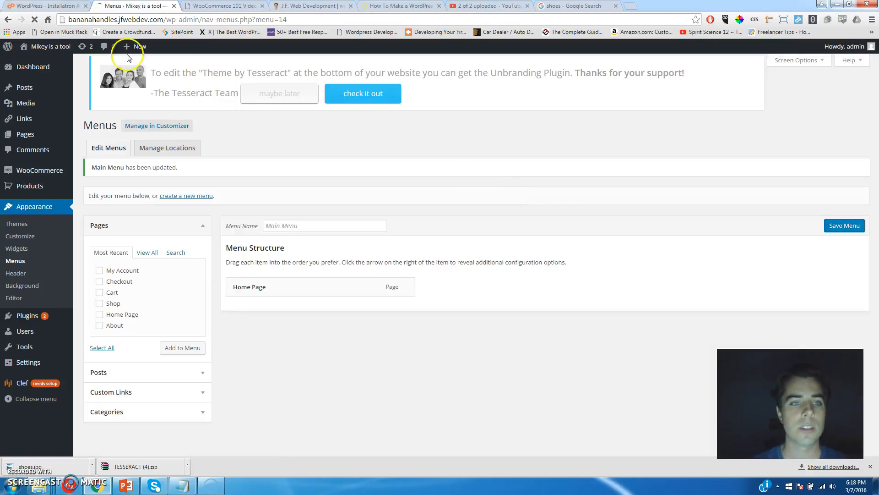
Preview the live site with its new menu, return to the Dashboard, and go to Settings > Reading.
left_click(42, 48)
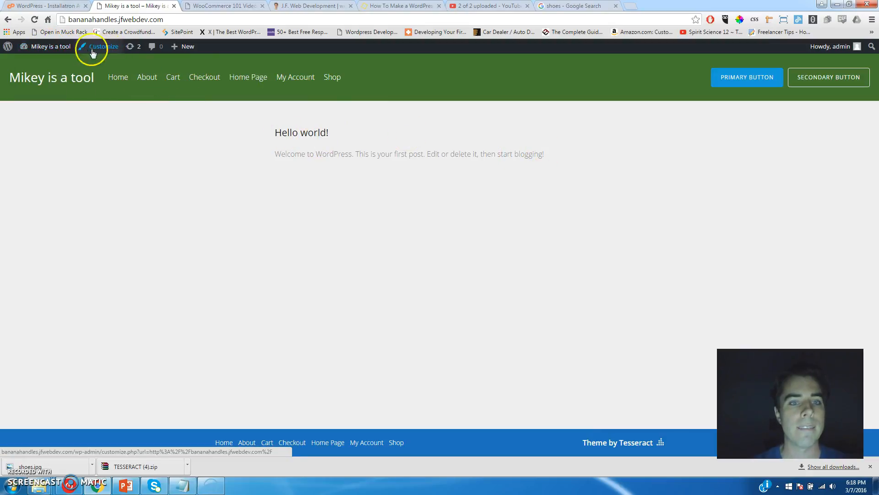
left_click(63, 50)
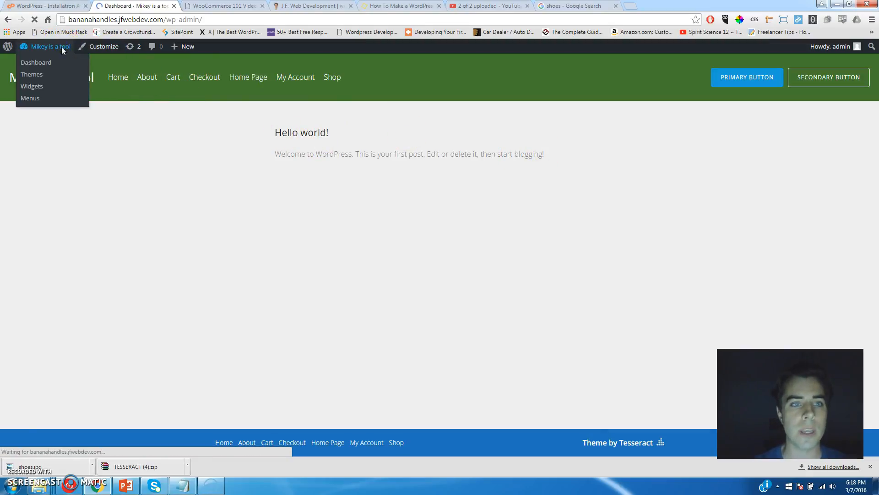
mouse_move(29, 302)
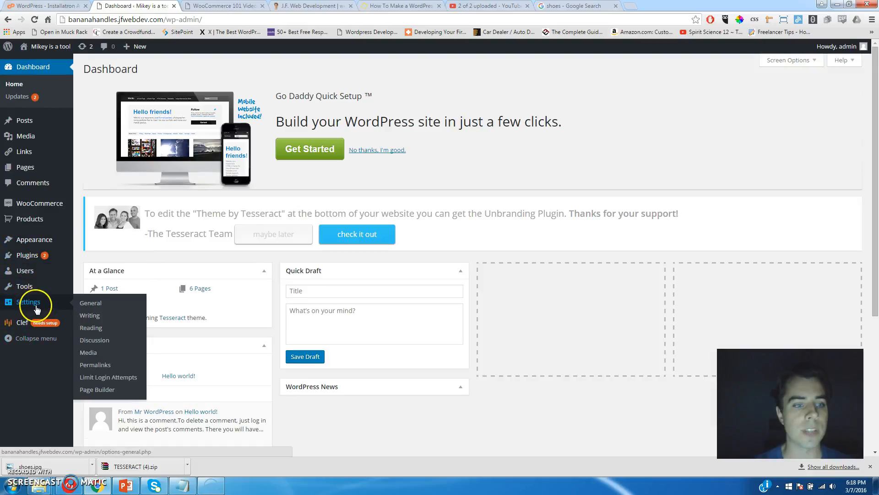
left_click(100, 330)
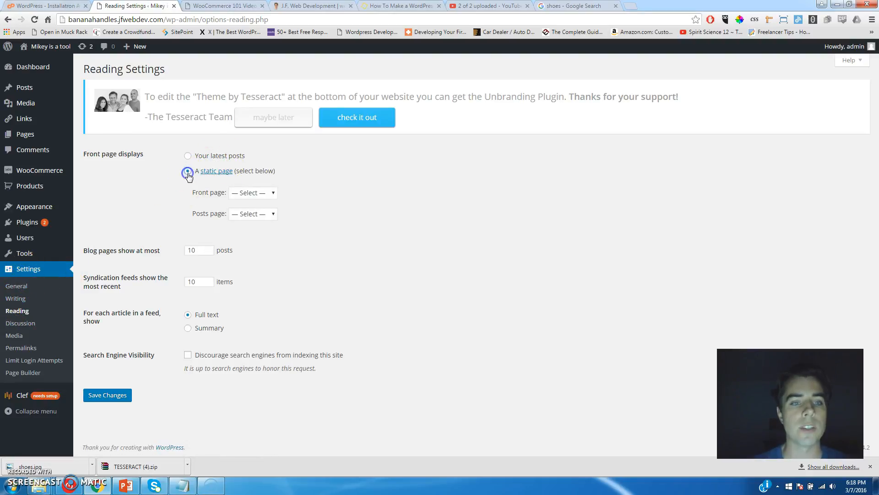
Make Home Page the static front page, save the Reading settings, and view the site.
left_click(255, 194)
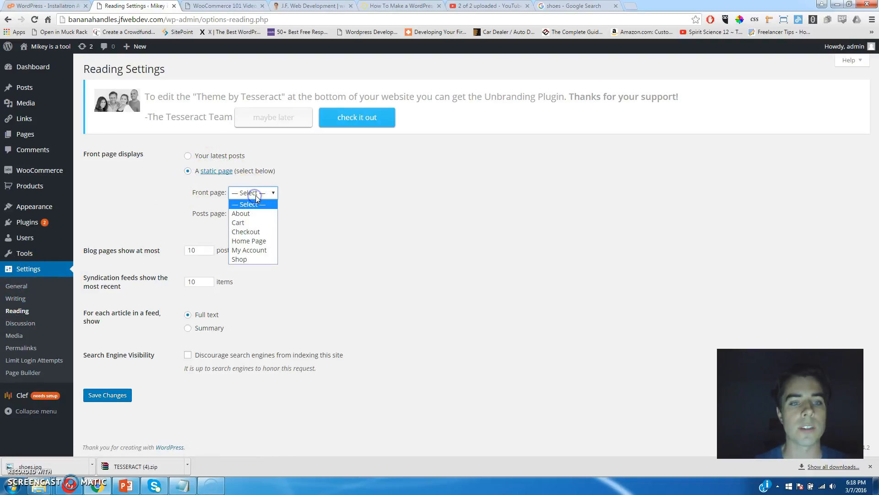
left_click(255, 243)
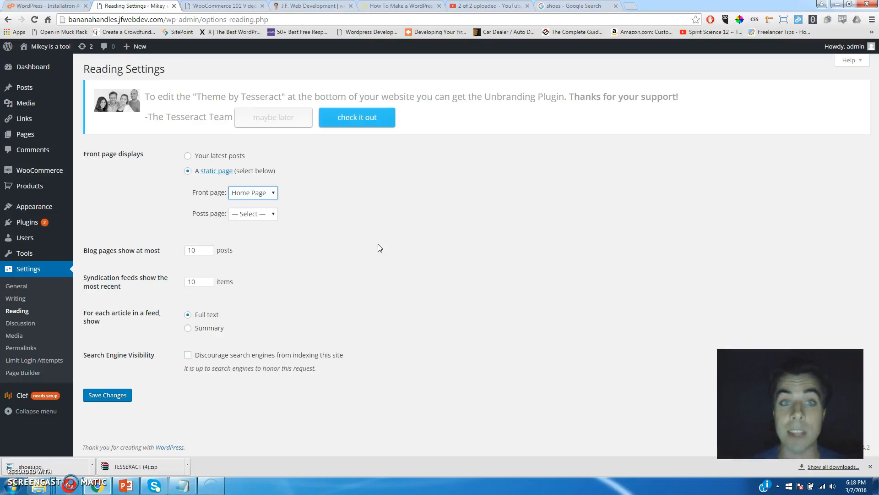
left_click(106, 395)
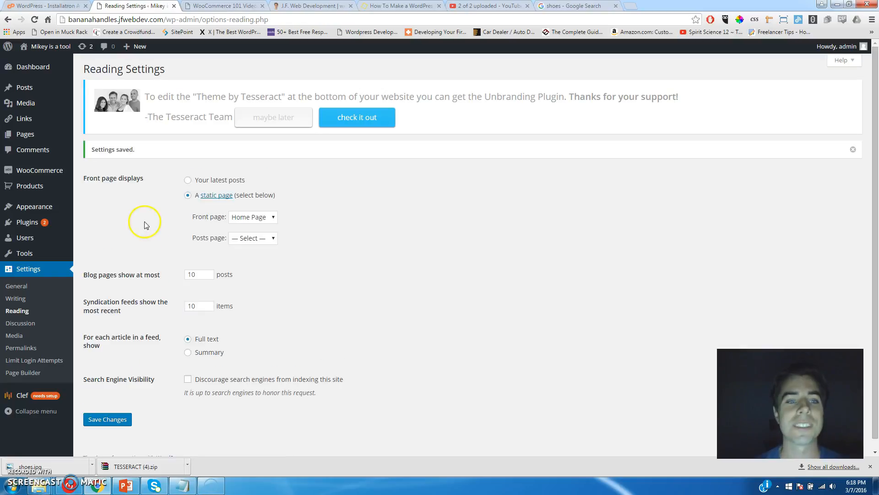
left_click(57, 49)
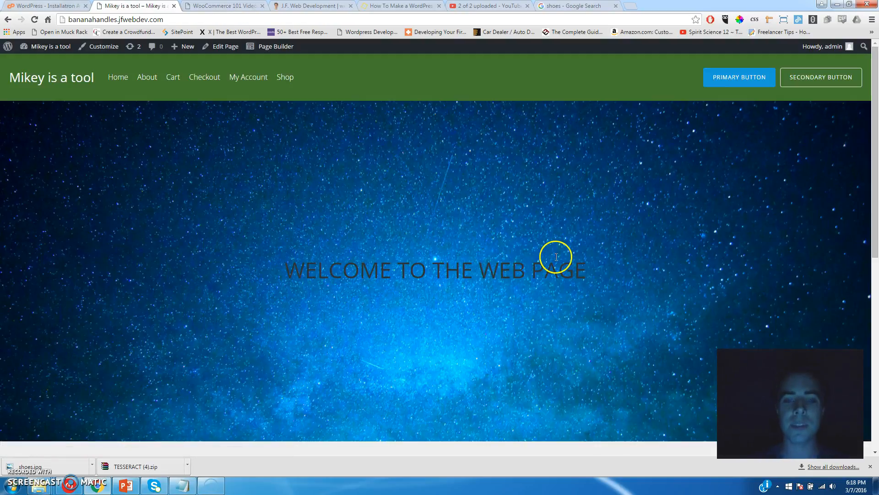
Browse the live Shop and Cart pages, then launch the Customizer from the admin bar.
scroll(556, 256, "down", 8)
scroll(556, 261, "up", 8)
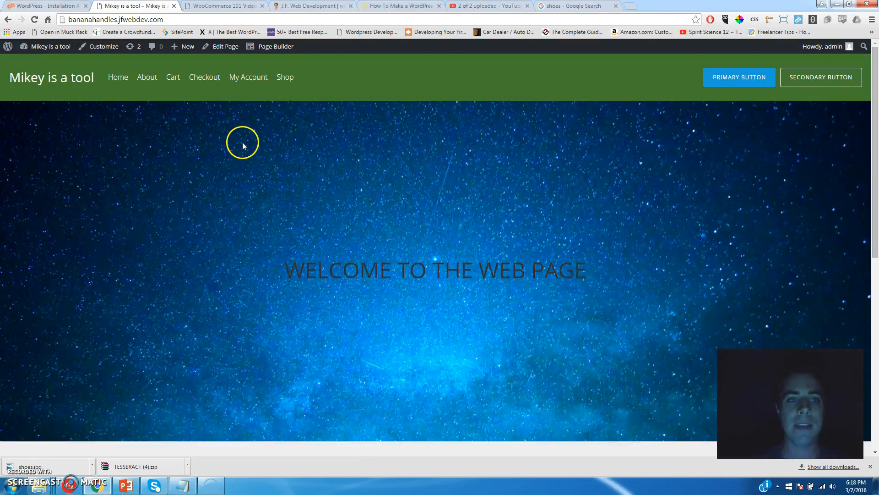
left_click(286, 77)
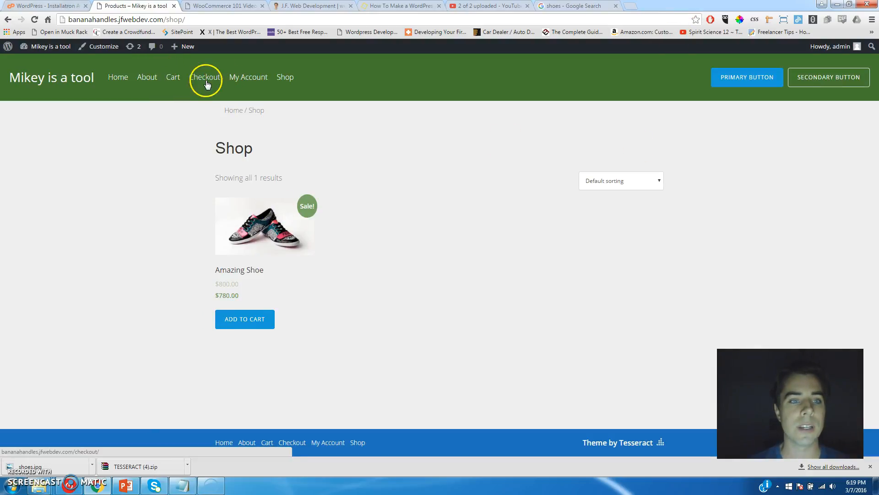
left_click(176, 77)
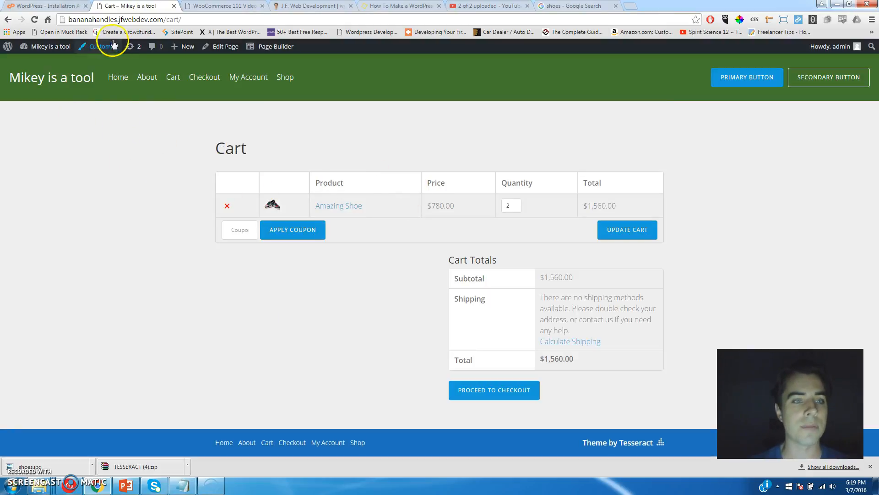
left_click(105, 48)
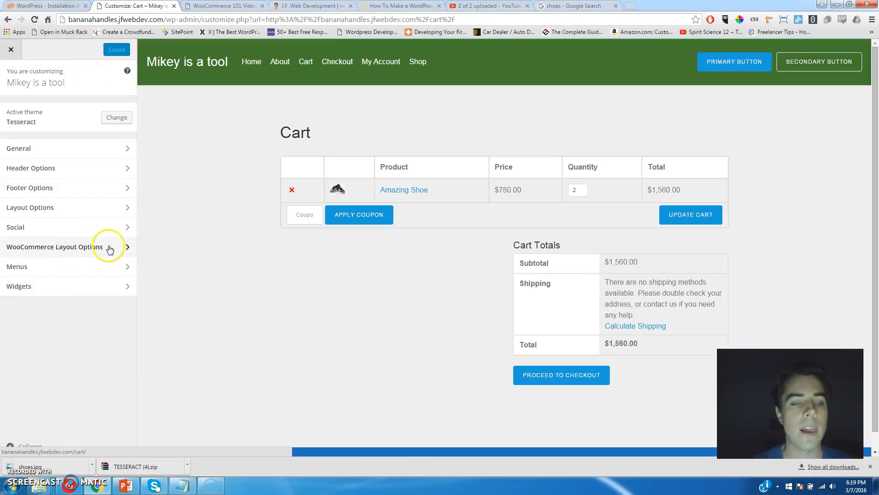
Enable Display Cart in header under WooCommerce Layout Options, Save & Publish, and return to the Cart page.
left_click(125, 250)
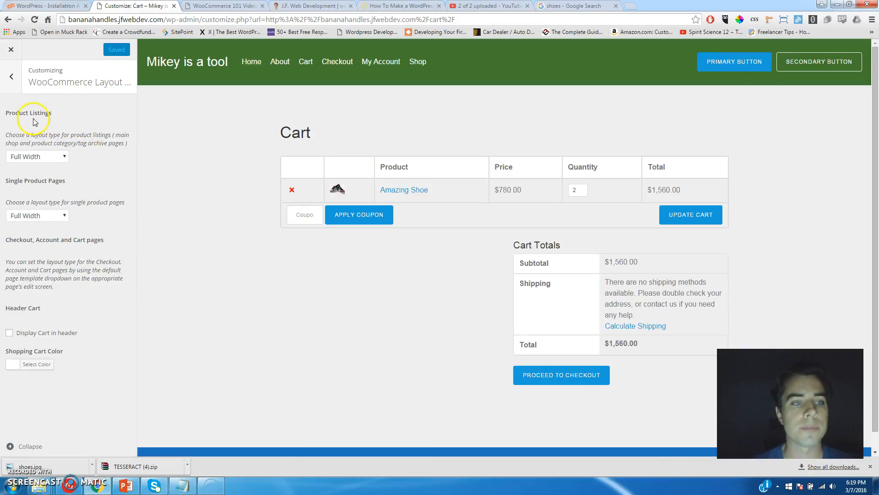
left_click(8, 333)
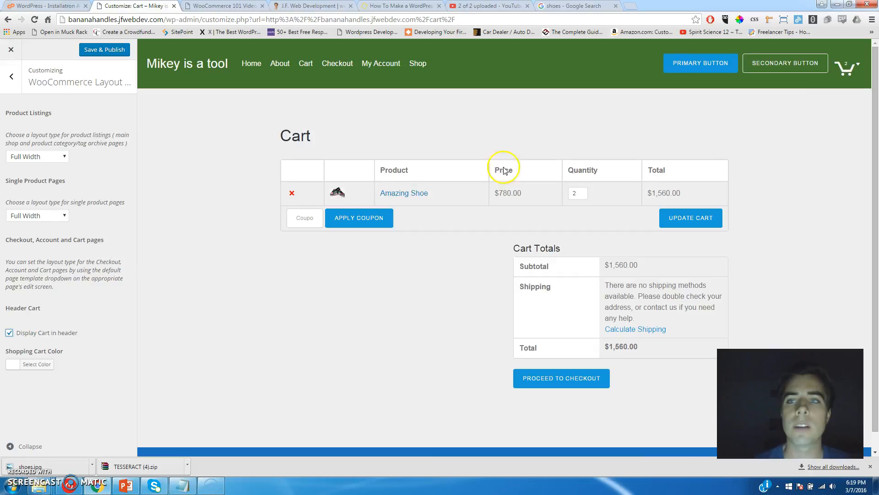
mouse_move(852, 73)
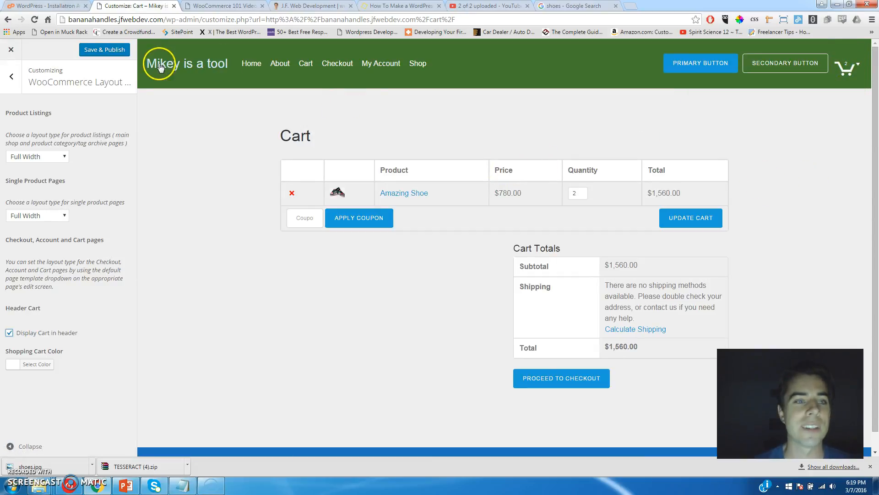
left_click(100, 52)
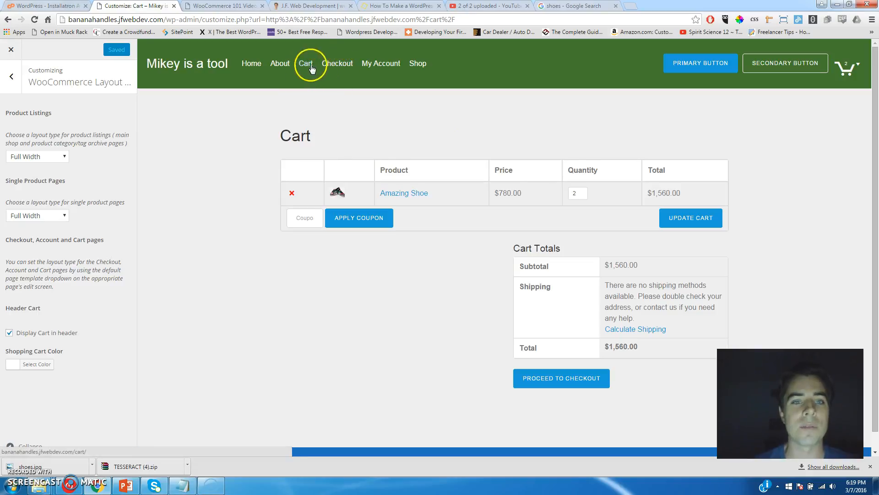
left_click(10, 50)
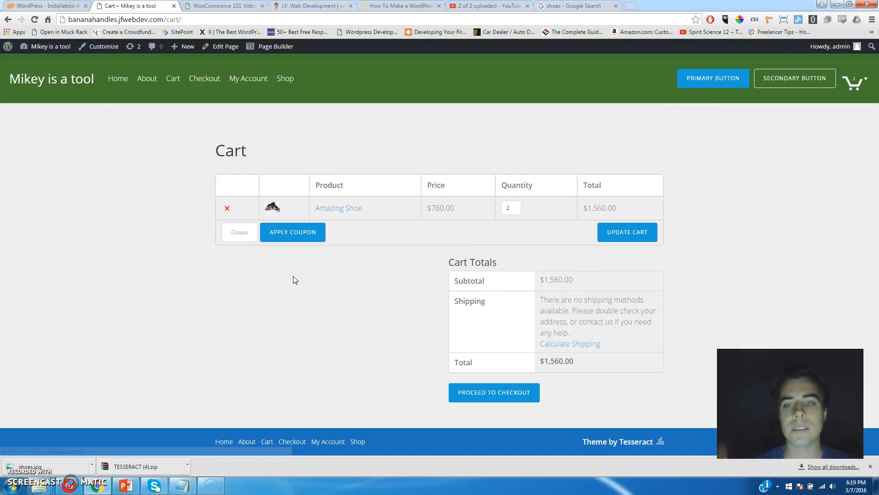
Go from the live Home page to the Shop listing the Amazing Shoe at $780.00.
left_click(116, 77)
scroll(471, 245, "down", 1)
scroll(472, 249, "up", 1)
left_click(282, 78)
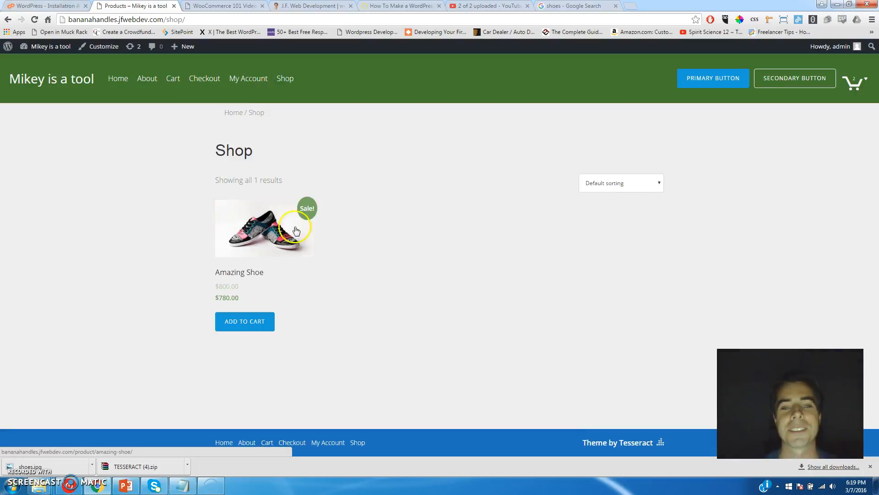